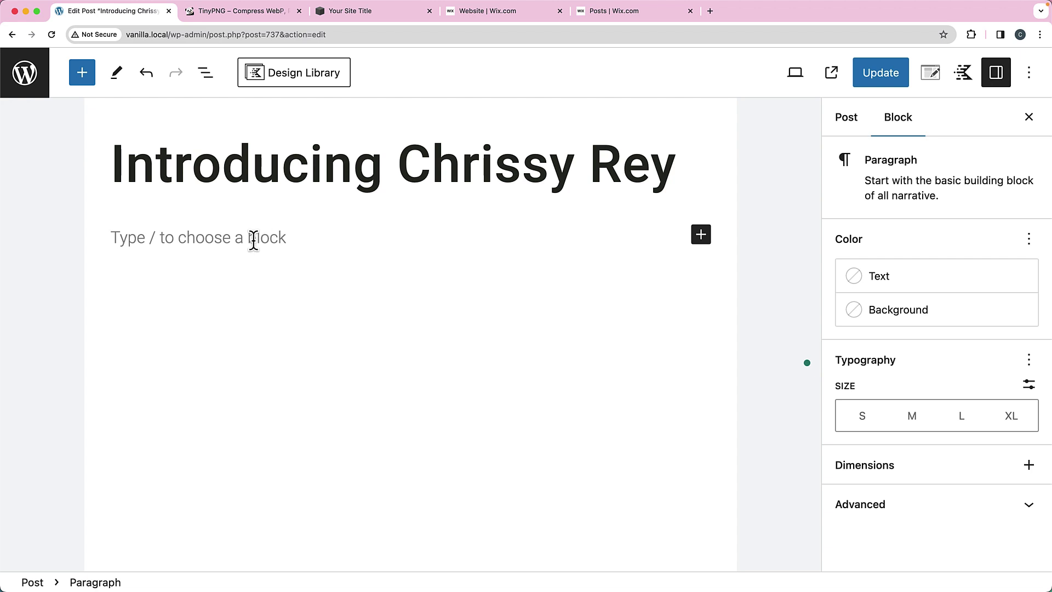
# Step: Type /image in the empty paragraph below the post title to list image blocks
pyautogui.write('/image')
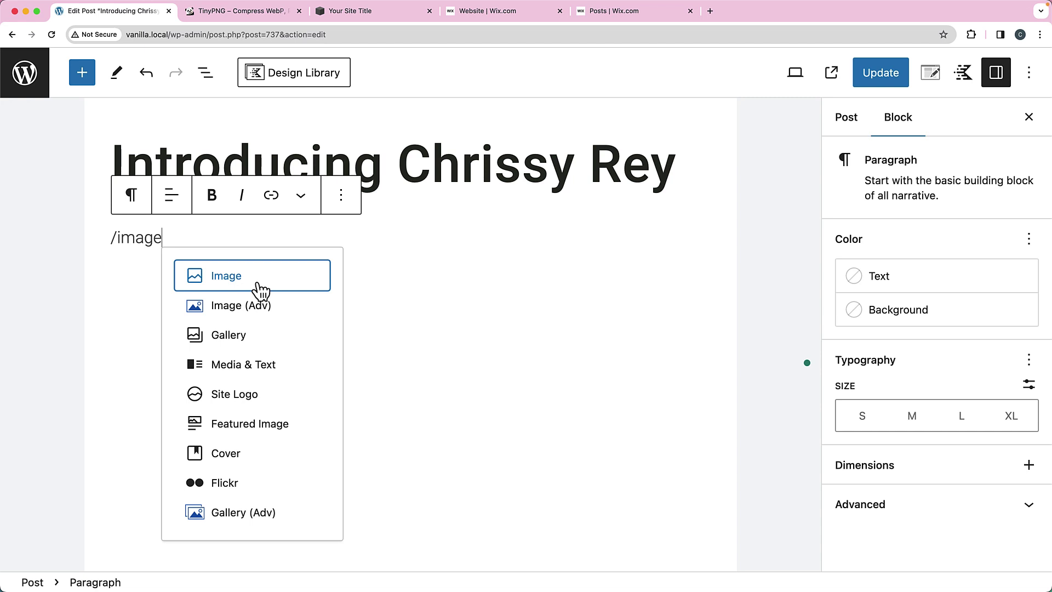
# Step: Choose Image from the slash inserter to turn the paragraph into an Image block
pyautogui.click(229, 278)
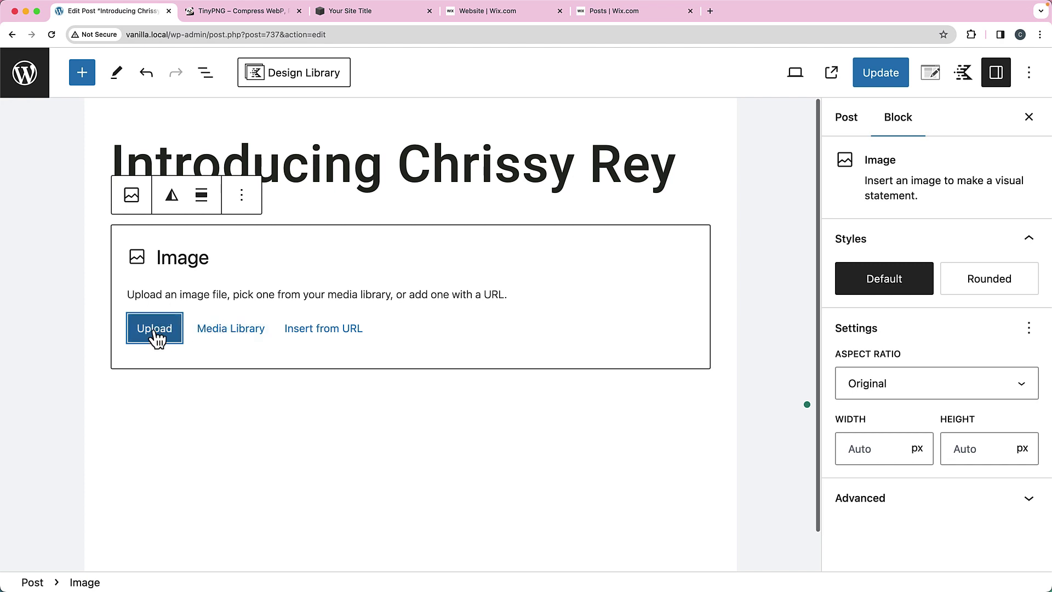
pyautogui.click(230, 331)
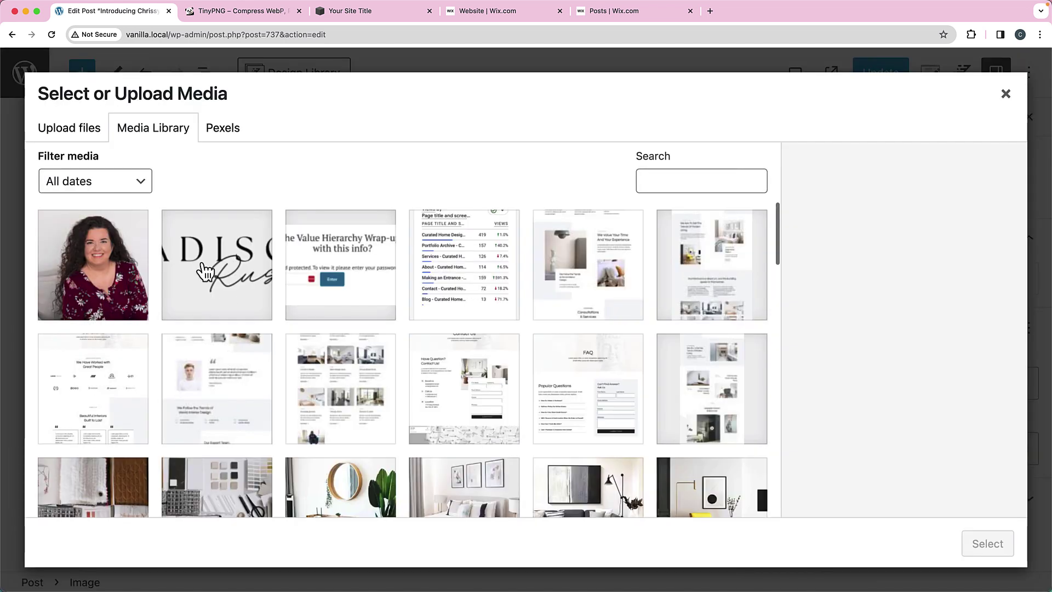
pyautogui.click(64, 137)
pyautogui.click(553, 345)
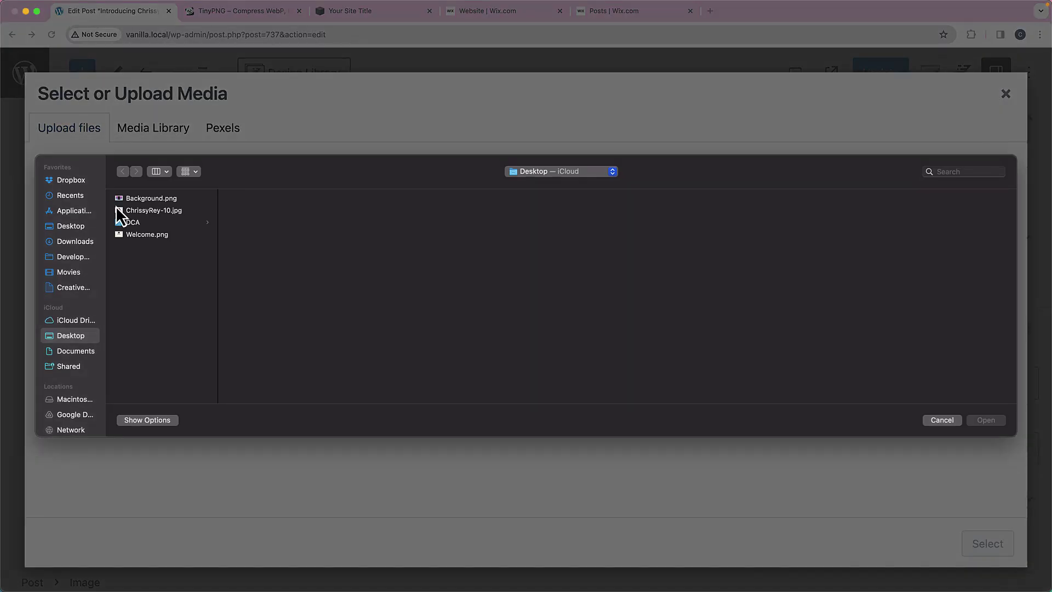
pyautogui.click(146, 213)
pyautogui.click(987, 421)
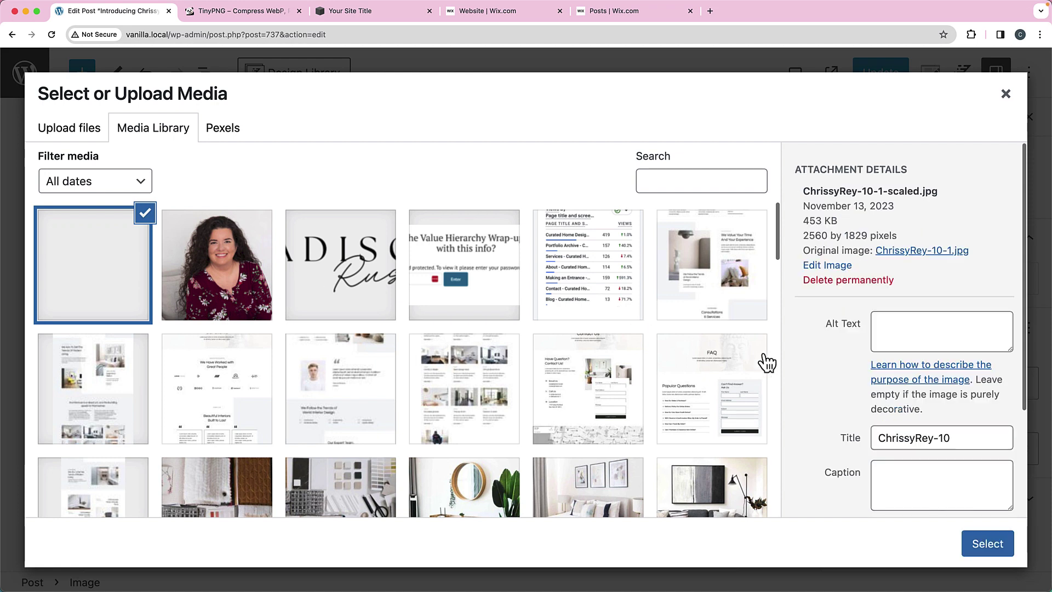
# Step: Open the 'Learn how to describe the purpose of the image' guide from the Alt Text field
pyautogui.click(895, 404)
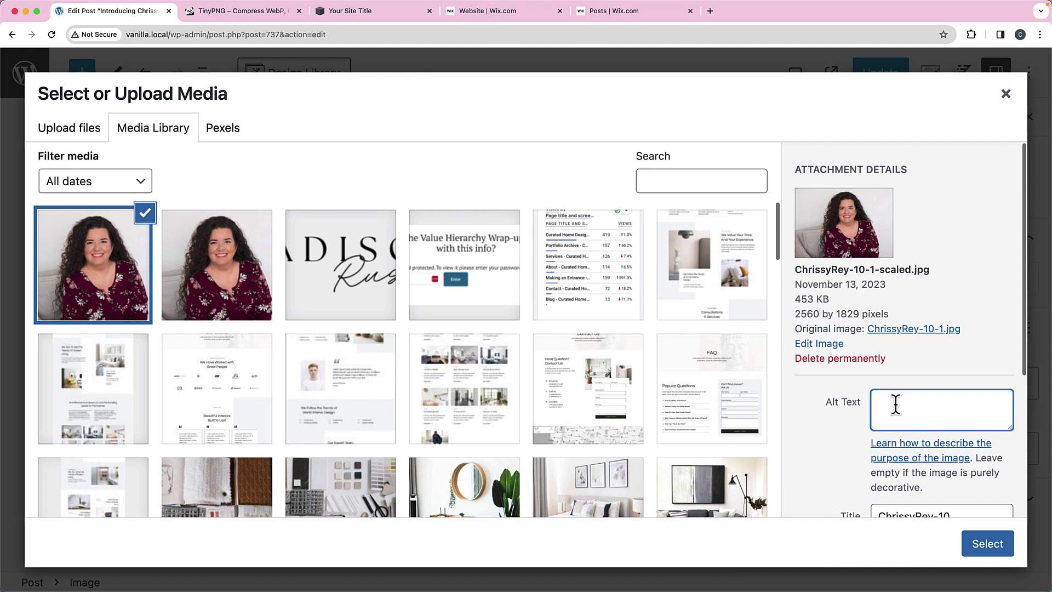
pyautogui.scroll(-1, 896, 427)
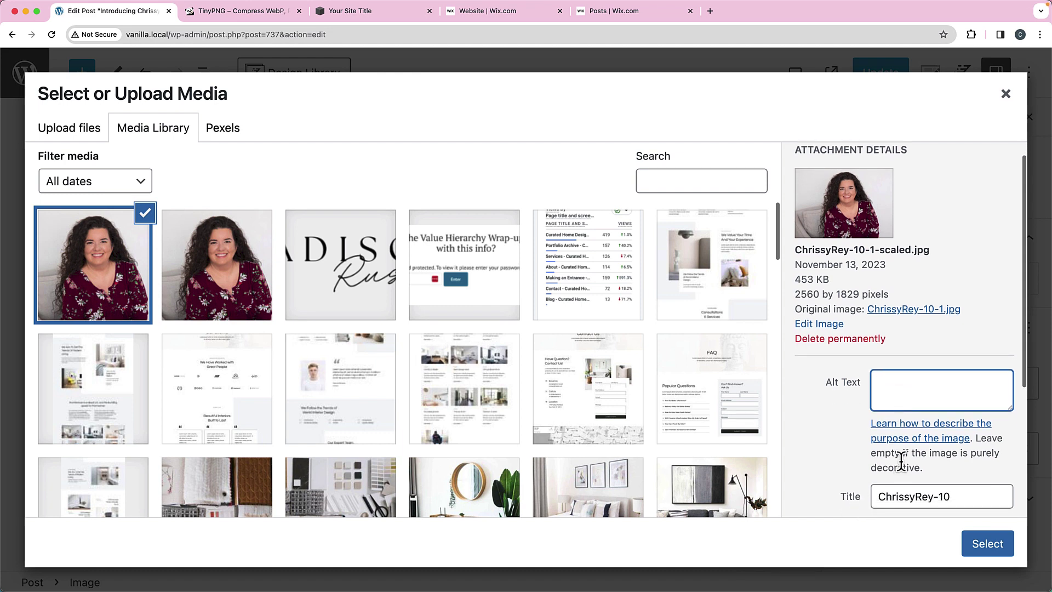
pyautogui.click(899, 430)
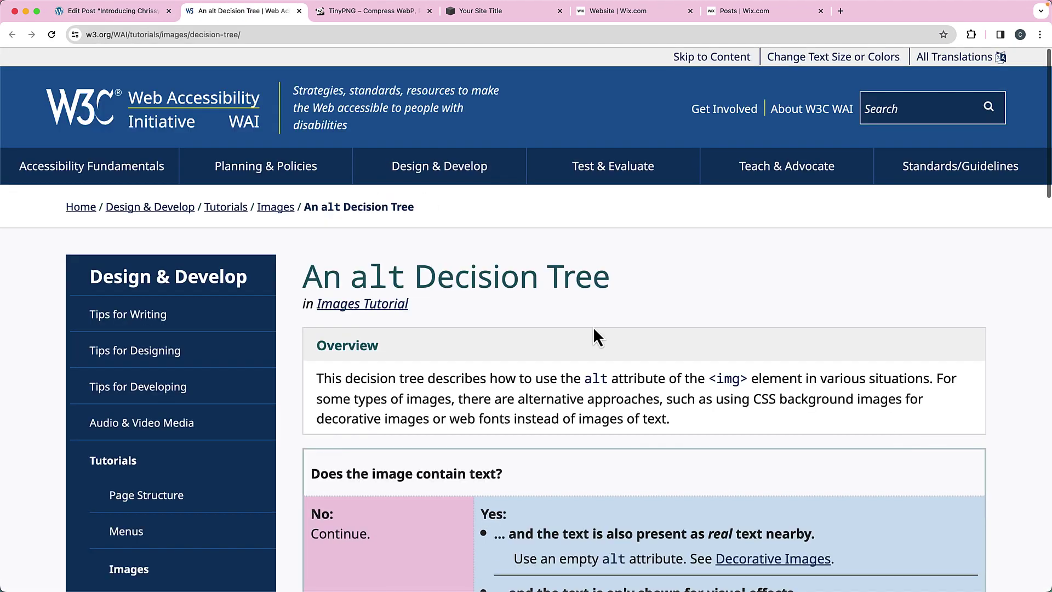
# Step: Read down the alt Decision Tree, highlighting the text-as-icon and include-the-image's-text rules
pyautogui.scroll(-2, 593, 327)
pyautogui.scroll(-2, 593, 327)
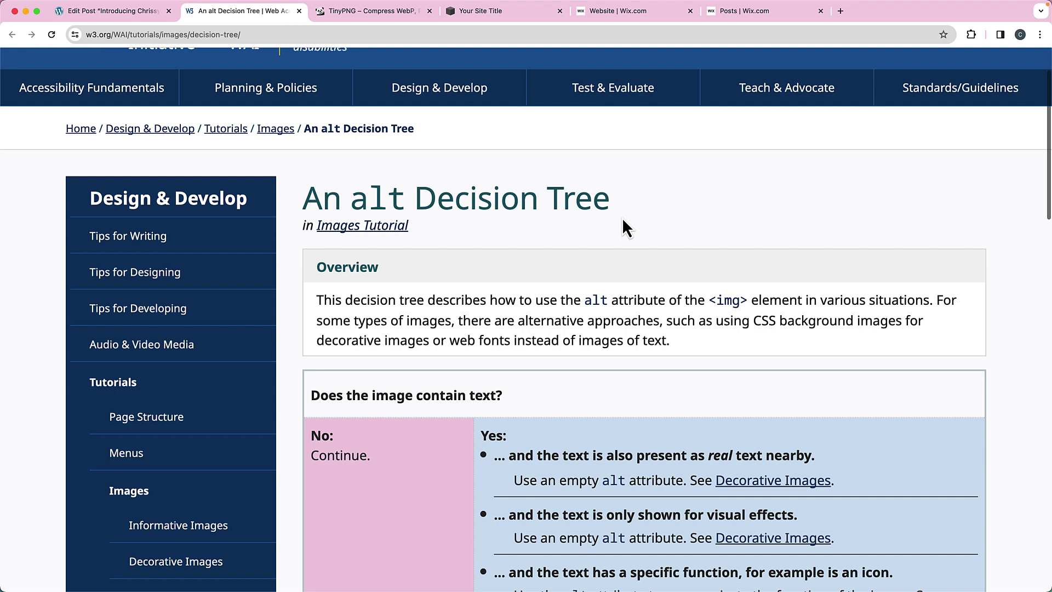
pyautogui.scroll(-3, 623, 218)
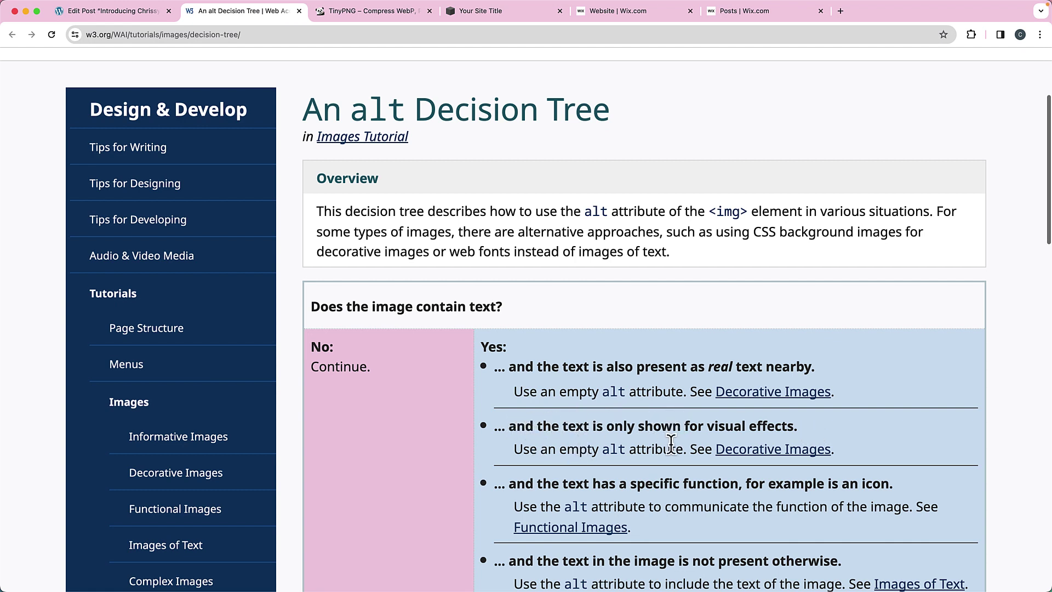
pyautogui.scroll(-2, 669, 441)
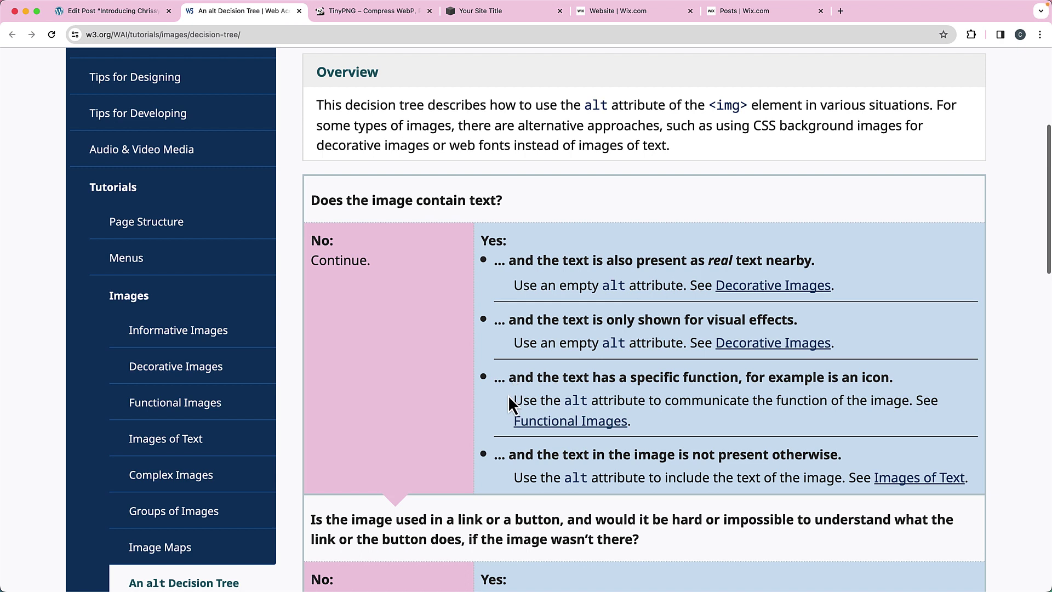
pyautogui.moveTo(503, 376); pyautogui.dragTo(889, 377)
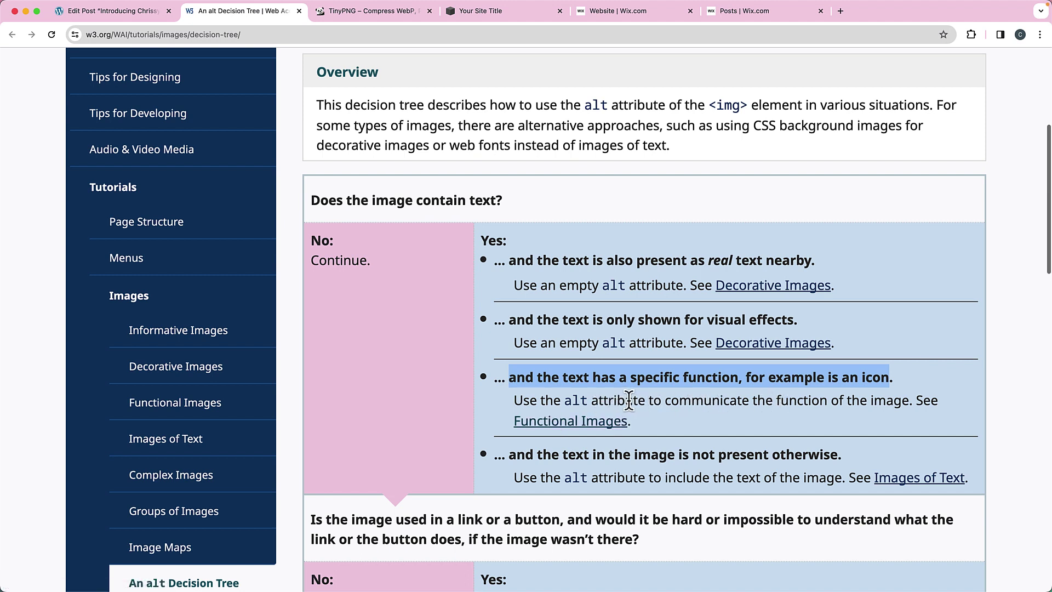
pyautogui.scroll(-3, 630, 429)
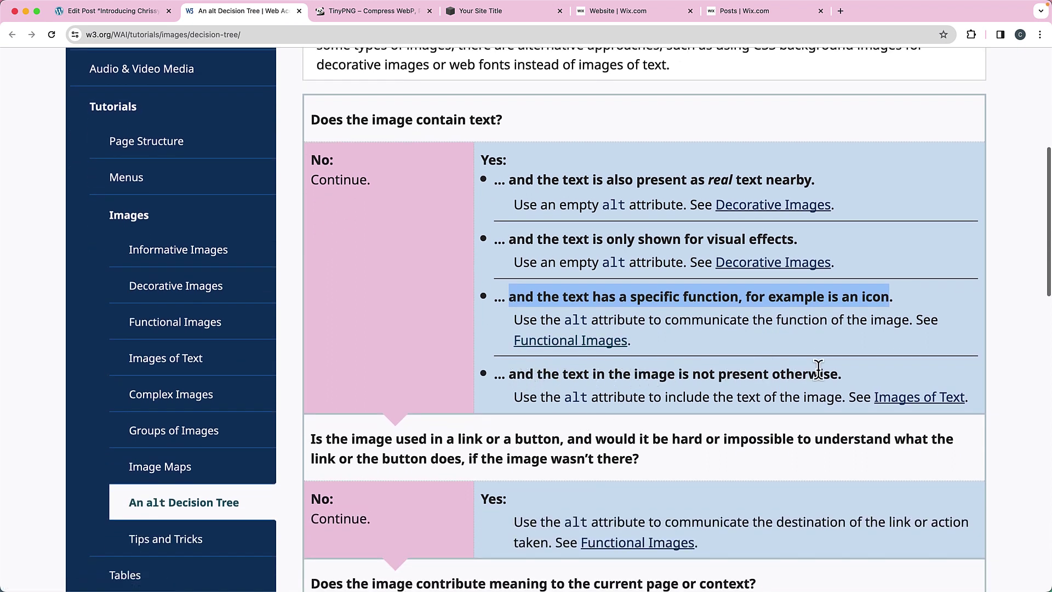
pyautogui.moveTo(513, 397); pyautogui.dragTo(841, 396)
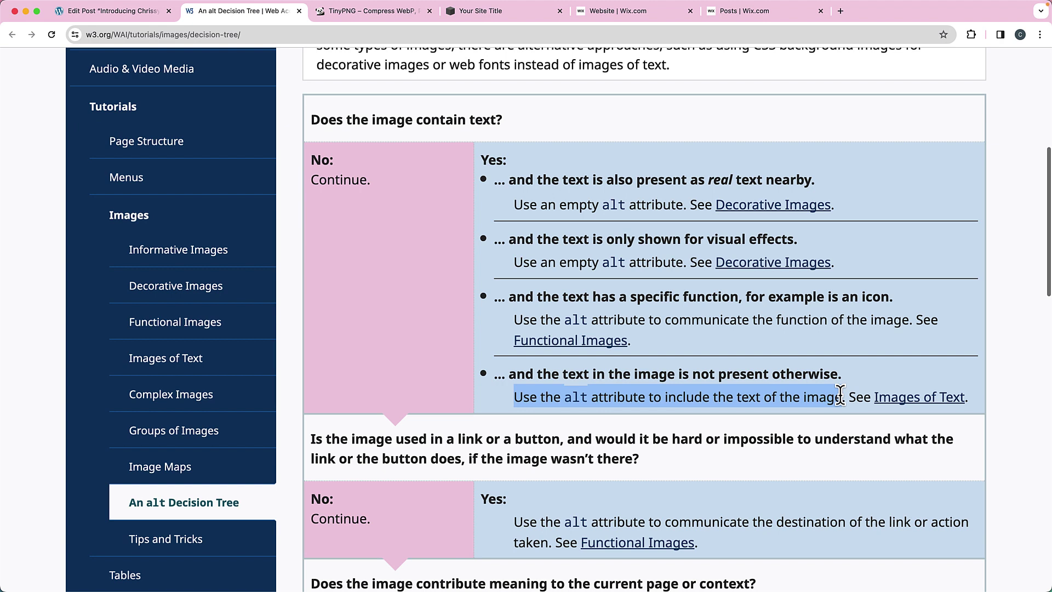
# Step: Highlight the advice for linked images and the brief-description advice for simple photographs
pyautogui.scroll(-3, 700, 462)
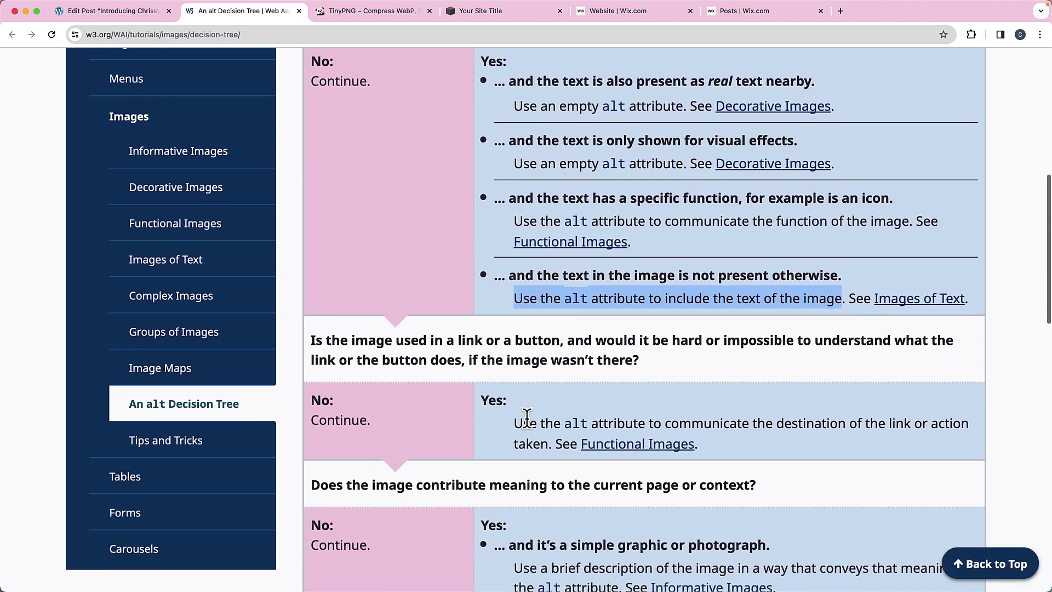
pyautogui.moveTo(514, 425); pyautogui.dragTo(557, 439)
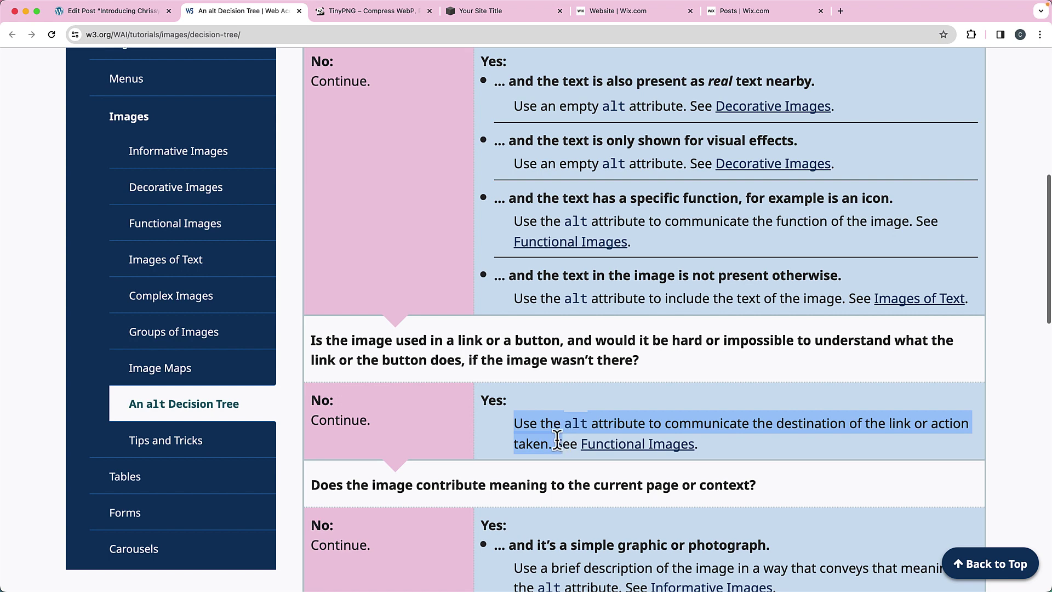
pyautogui.scroll(-5, 547, 451)
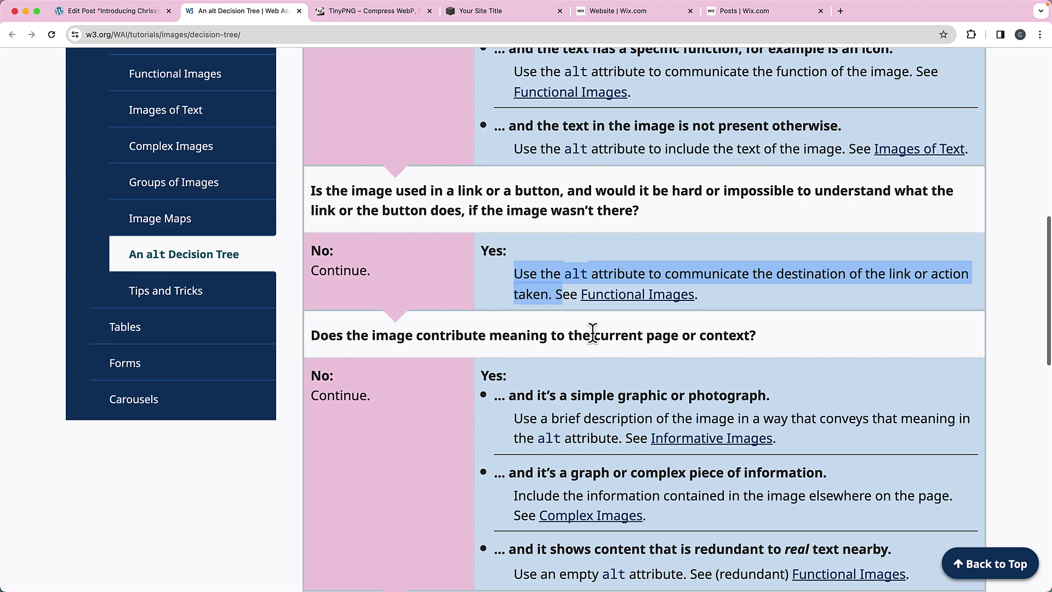
pyautogui.scroll(-5, 593, 333)
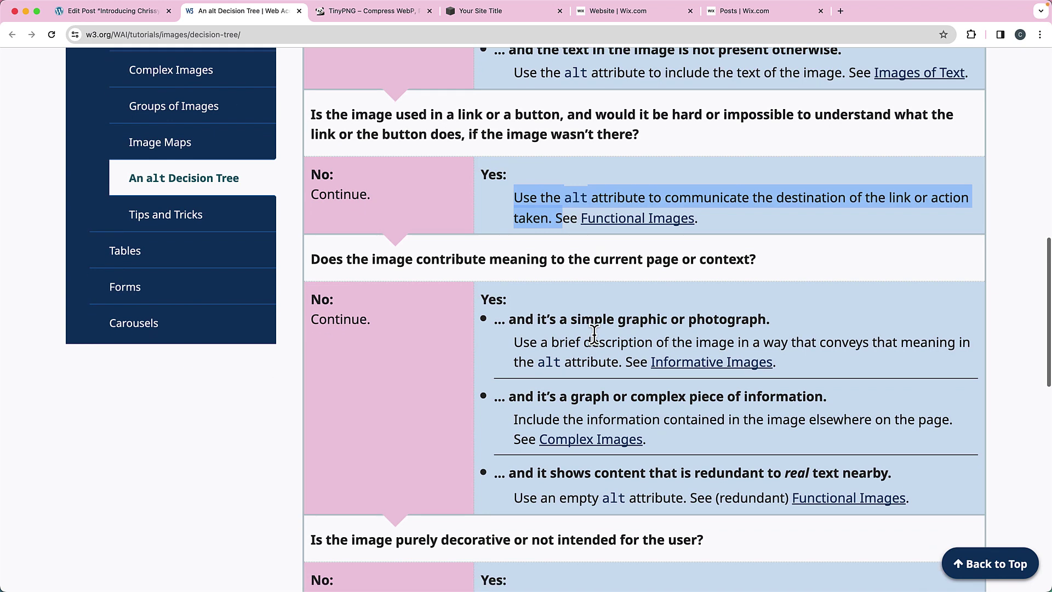
pyautogui.click(562, 287)
pyautogui.moveTo(561, 288)
pyautogui.mouseDown()
pyautogui.moveTo(927, 287)
pyautogui.moveTo(475, 291)
pyautogui.moveTo(565, 308)
pyautogui.mouseUp()
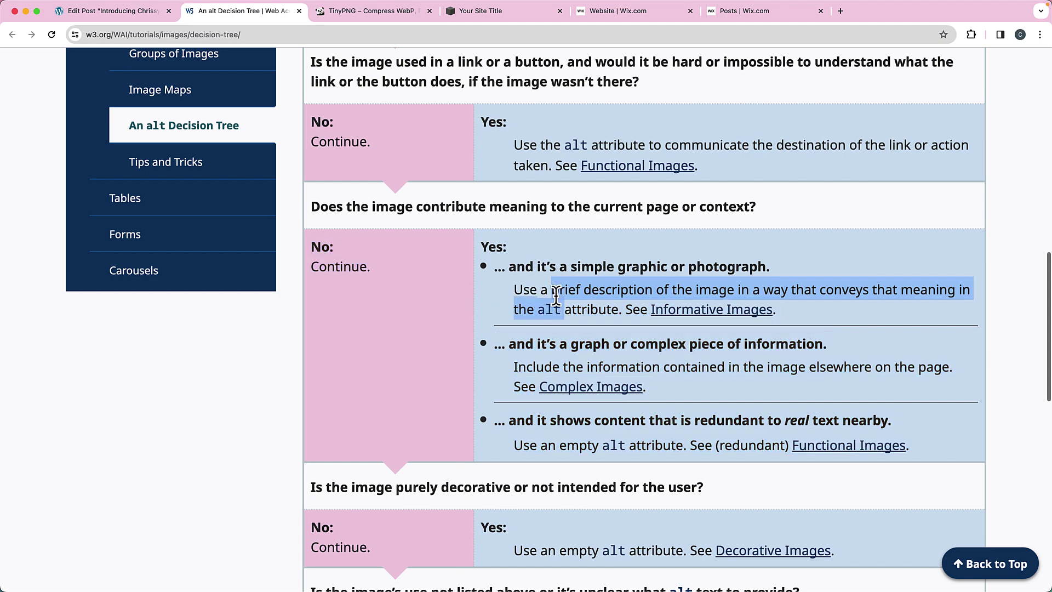
pyautogui.click(899, 310)
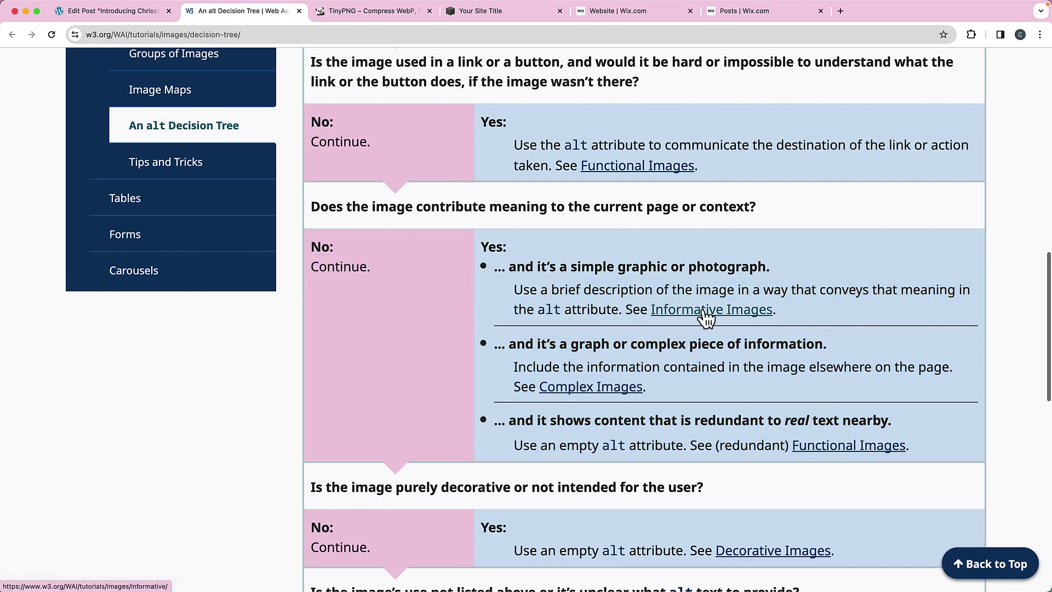
# Step: Open the Informative Images tutorial, jump to Example 3, and review the 'We're family-friendly' alt text example
pyautogui.click(701, 314)
pyautogui.scroll(-5, 686, 328)
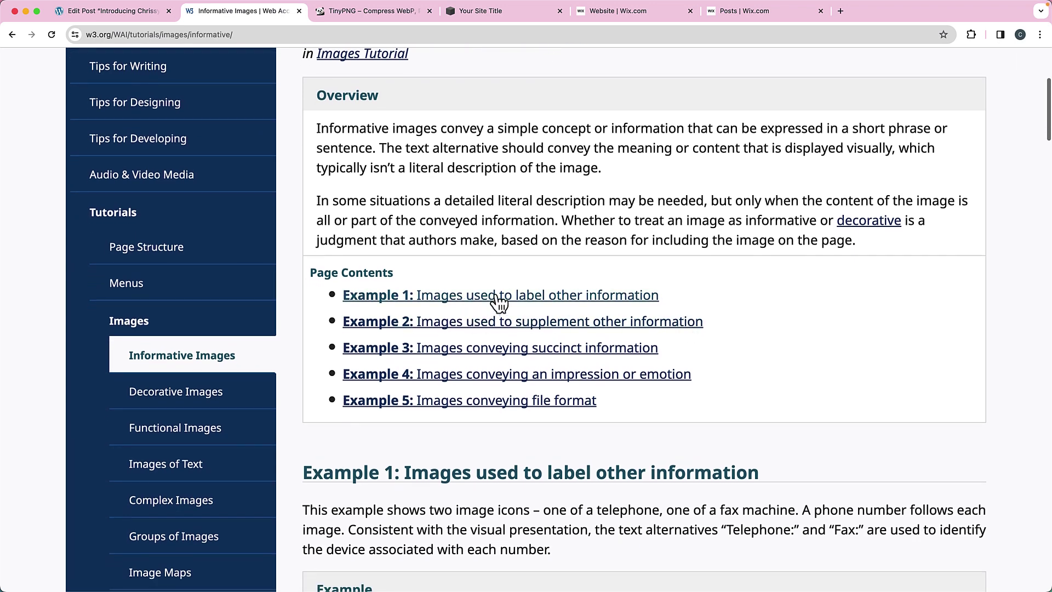
pyautogui.click(525, 350)
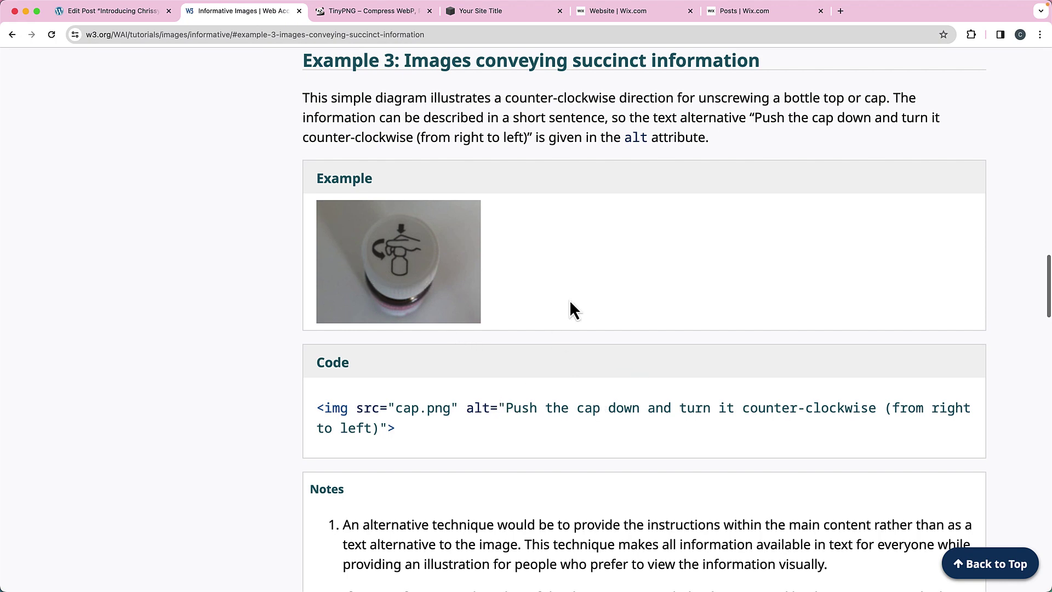
pyautogui.scroll(-10, 570, 310)
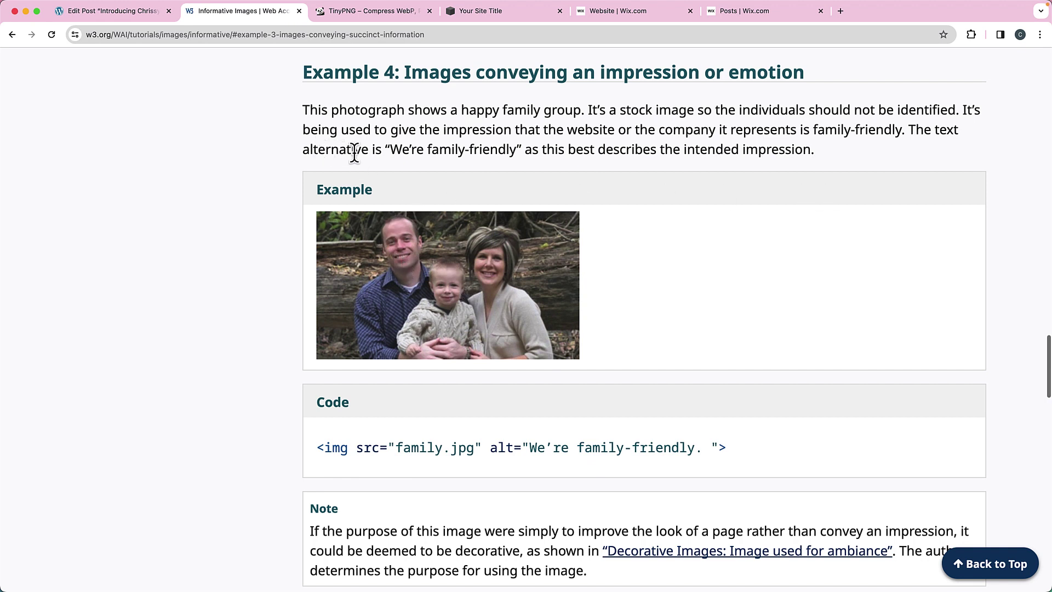
pyautogui.moveTo(389, 149); pyautogui.dragTo(517, 150)
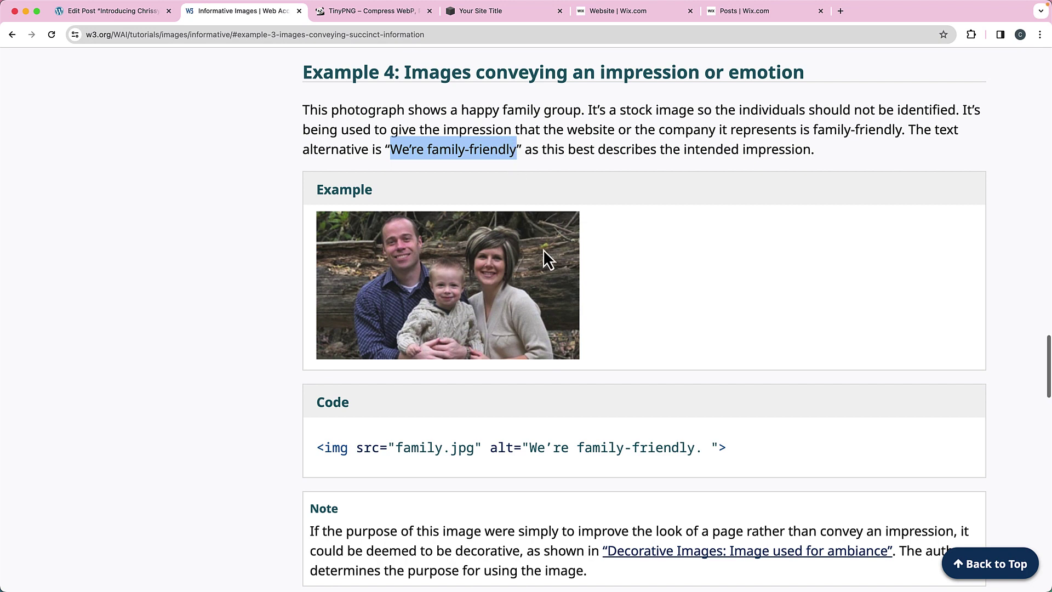
pyautogui.scroll(-7, 706, 299)
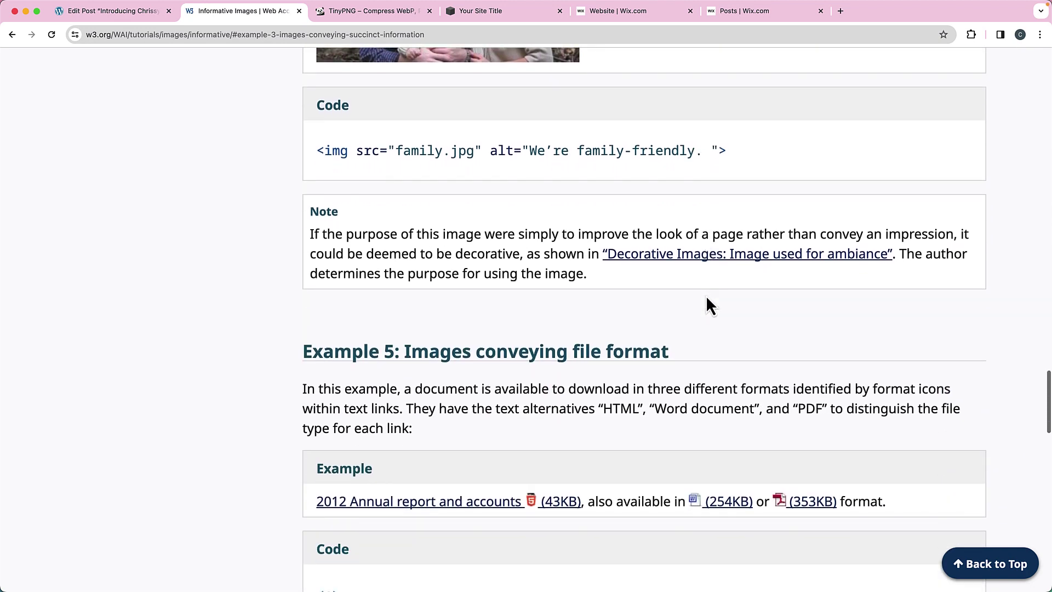
pyautogui.scroll(-10, 707, 301)
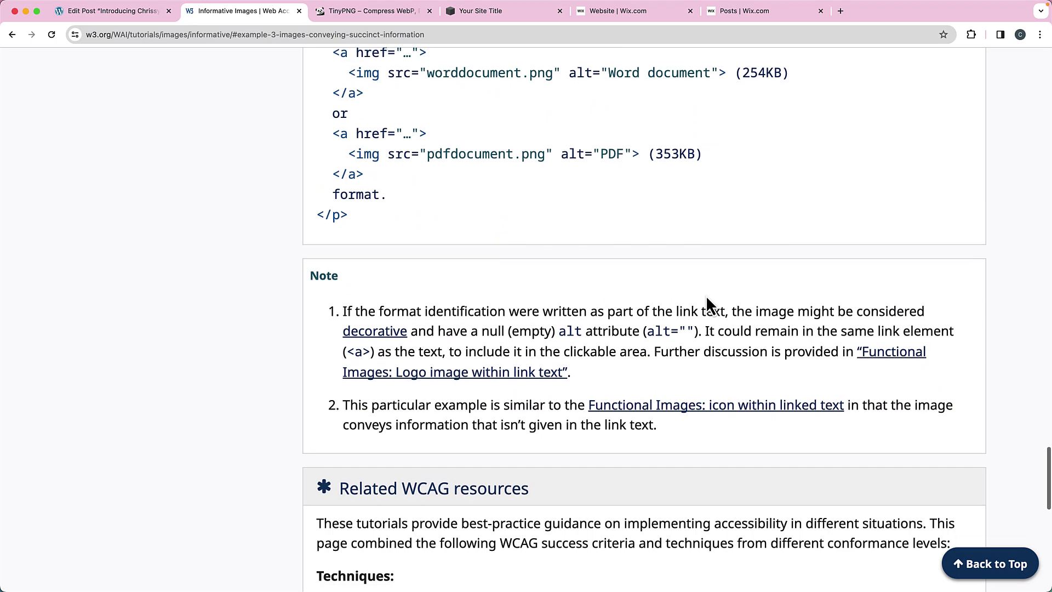
pyautogui.scroll(2, 707, 299)
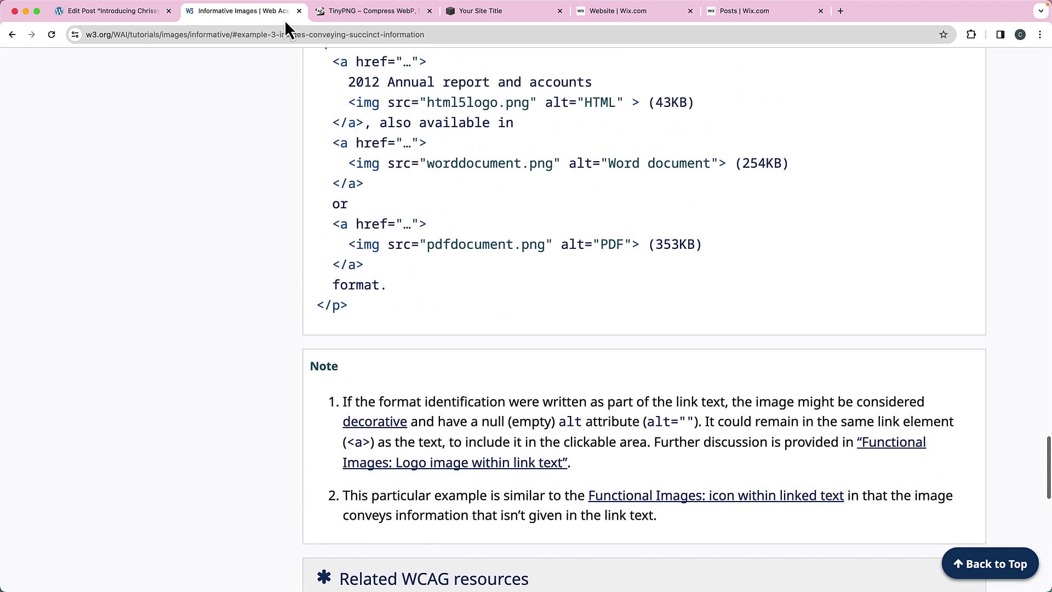
# Step: Close the W3C tab and reselect the first portrait photo in the media dialog
pyautogui.press('super+w')
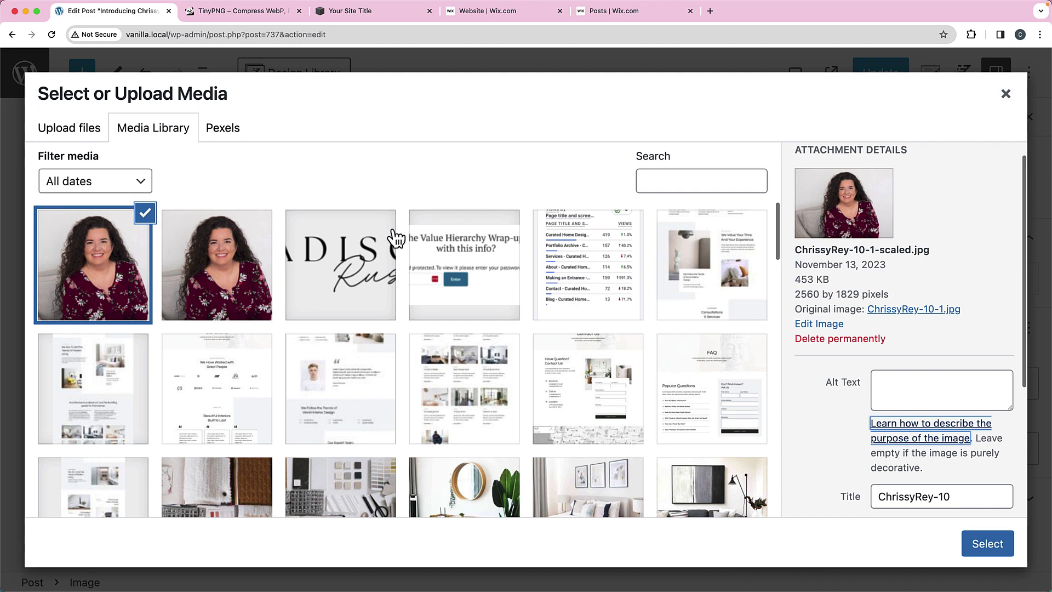
pyautogui.click(77, 265)
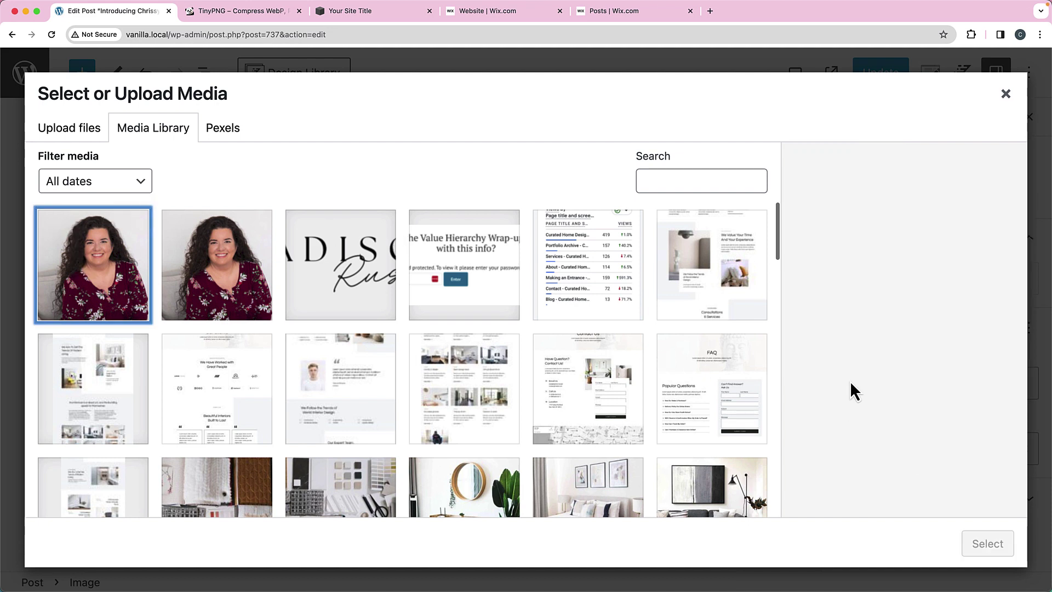
pyautogui.click(91, 277)
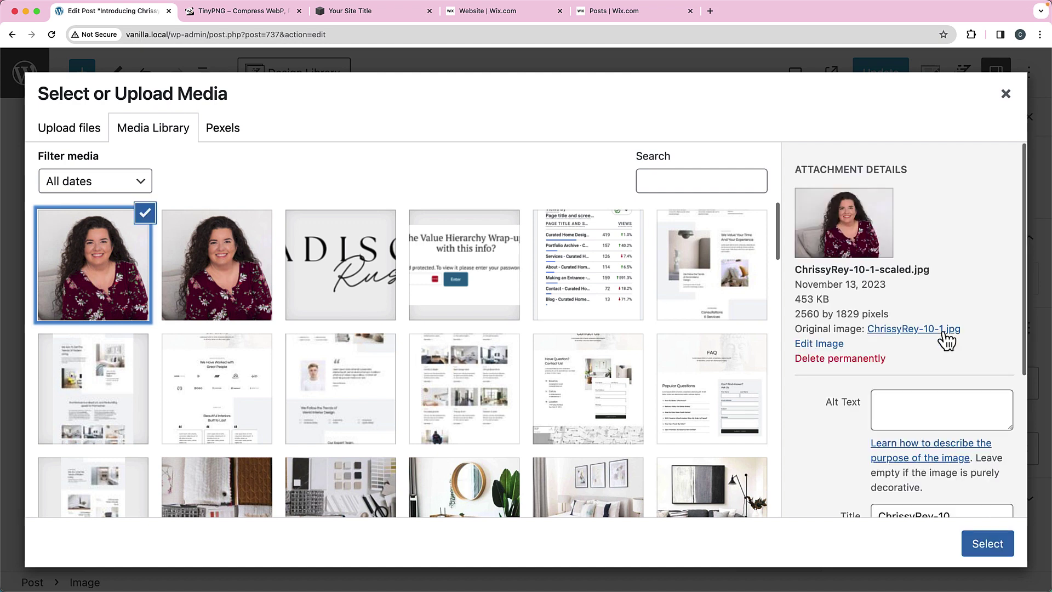
# Step: Enter the portrait's alt text: the subject's name followed by 'wearing a red blouse'
pyautogui.click(923, 406)
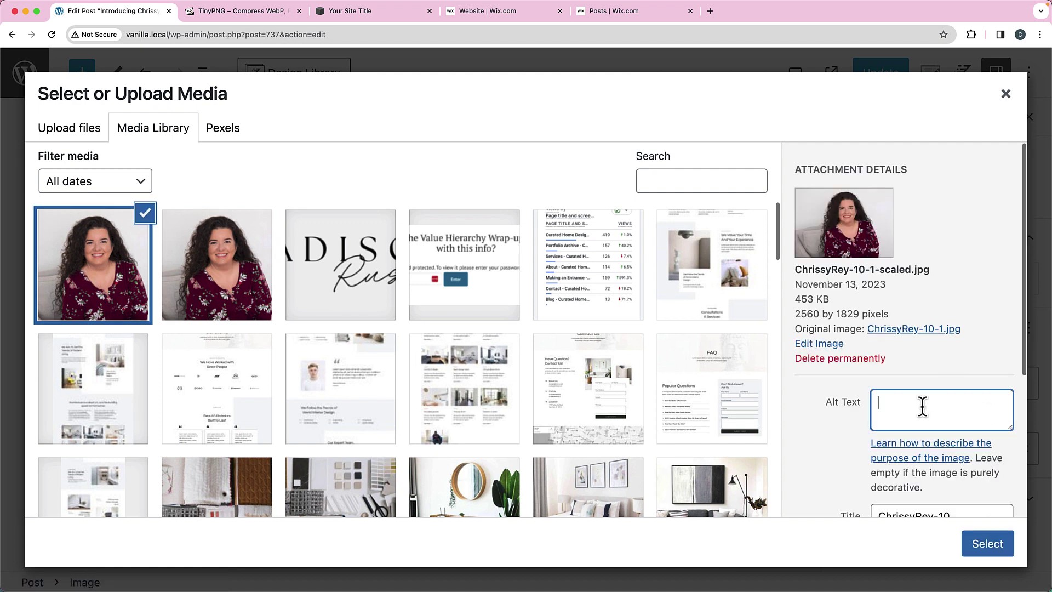
pyautogui.write('we')
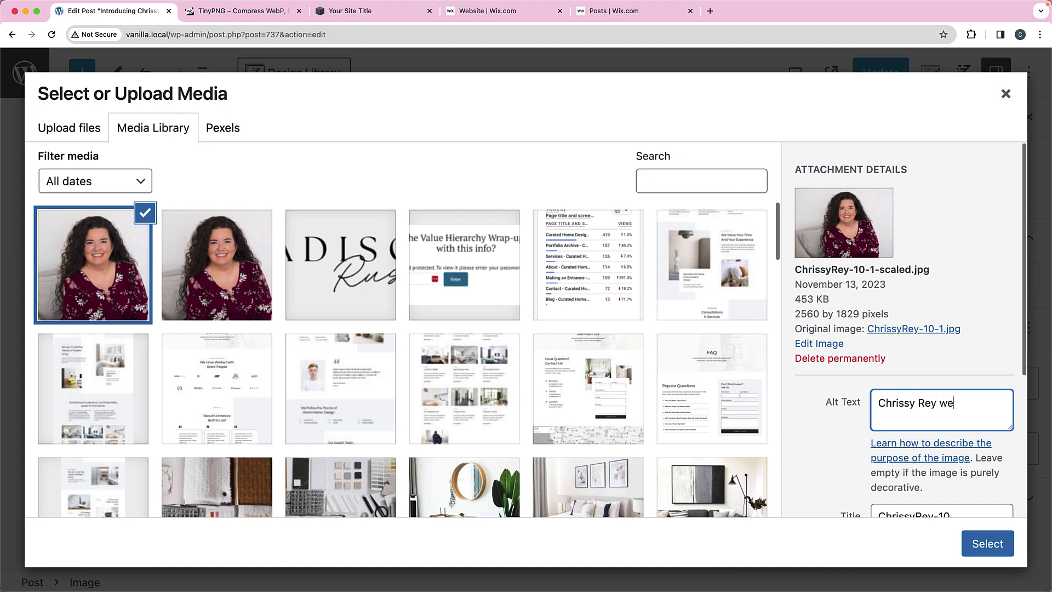
pyautogui.write('aring a red f')
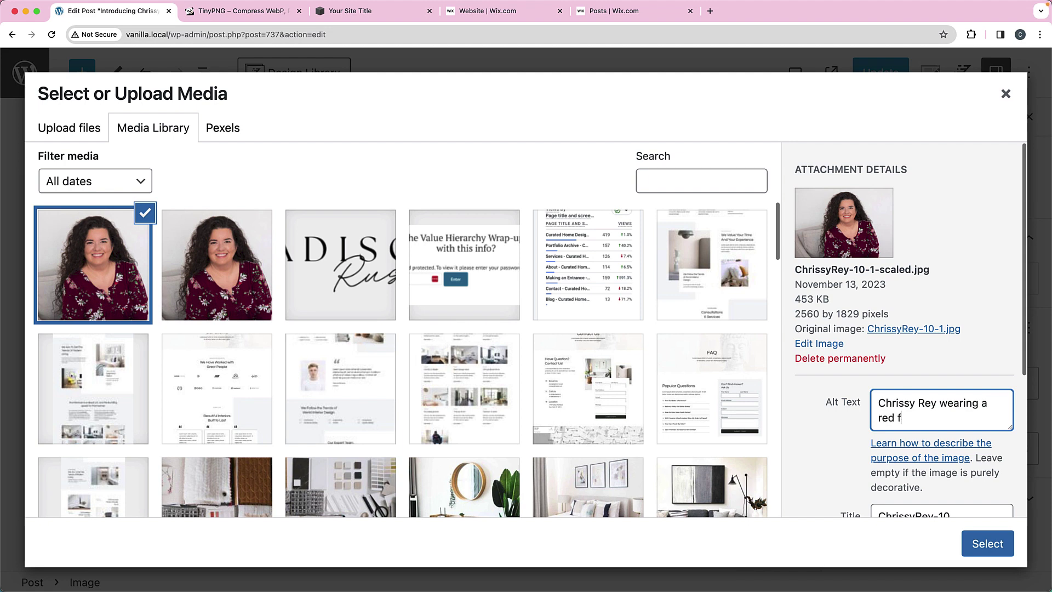
pyautogui.press('BackSpace')
pyautogui.write('blood')
pyautogui.press('BackSpace')
pyautogui.press('BackSpace')
pyautogui.write('use')
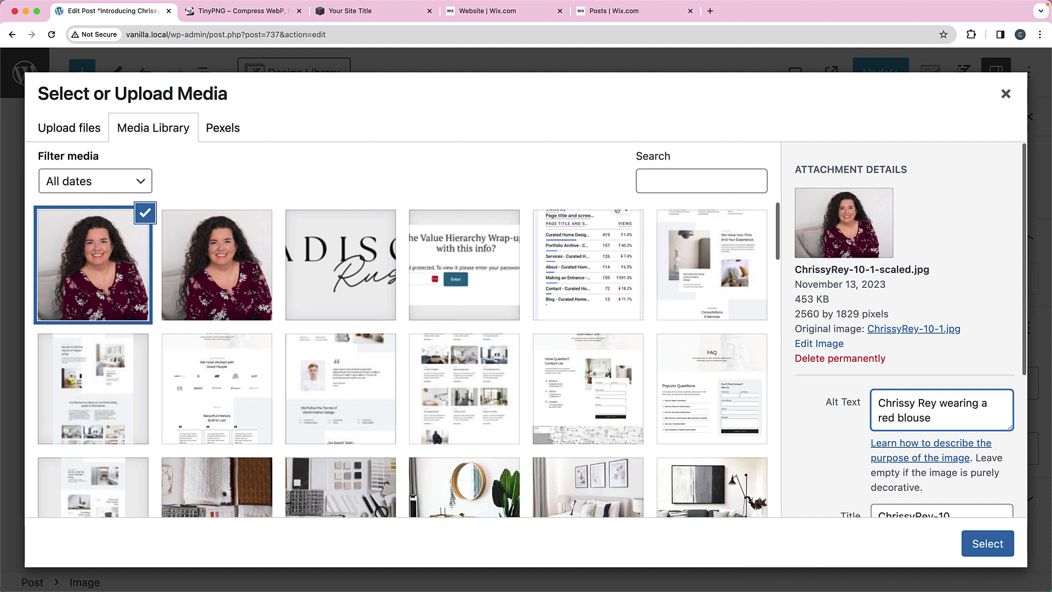
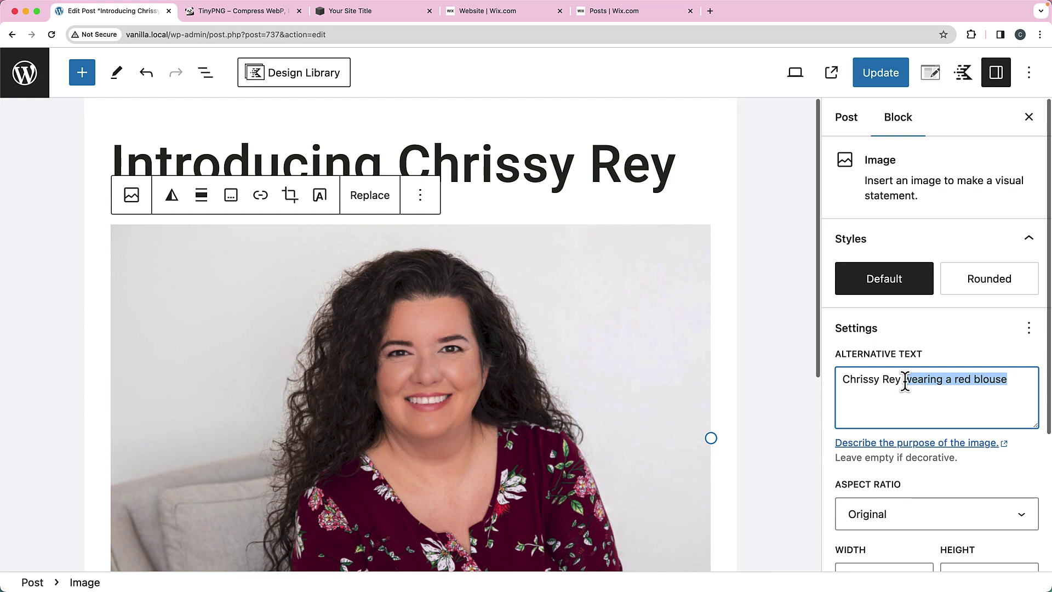
# Step: Cut the photo's alt text back to only the person's name, update the post, and return to All Posts
pyautogui.press('BackSpace')
pyautogui.click(902, 77)
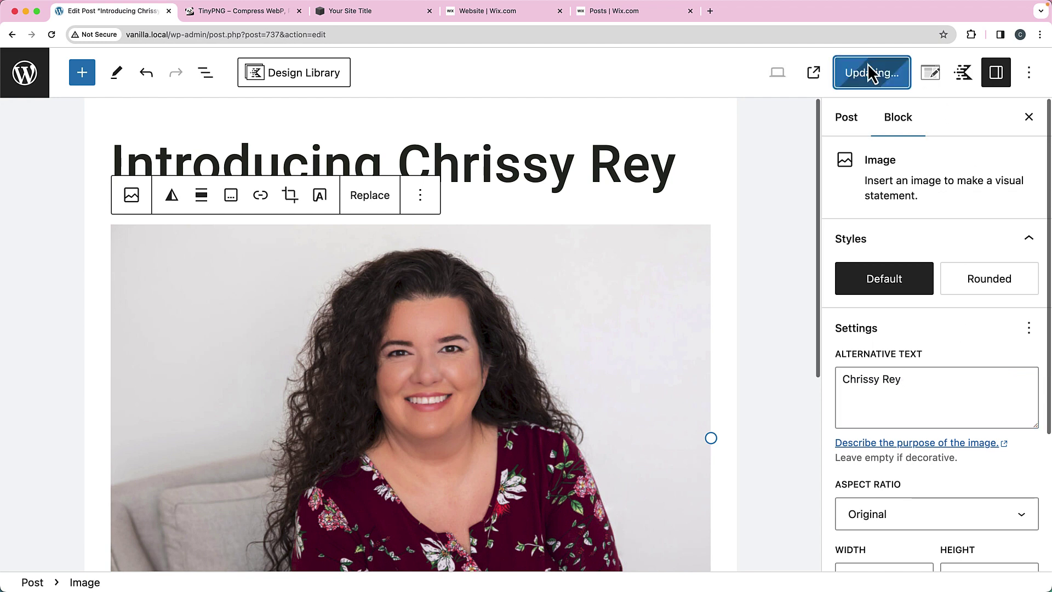
pyautogui.click(25, 72)
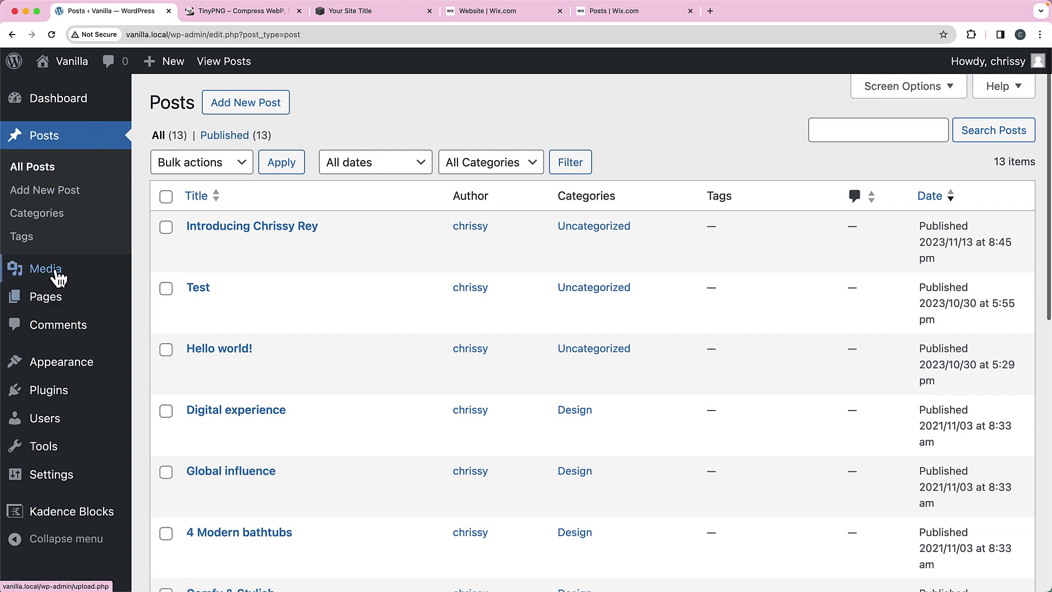
pyautogui.moveTo(87, 276)
pyautogui.click(156, 275)
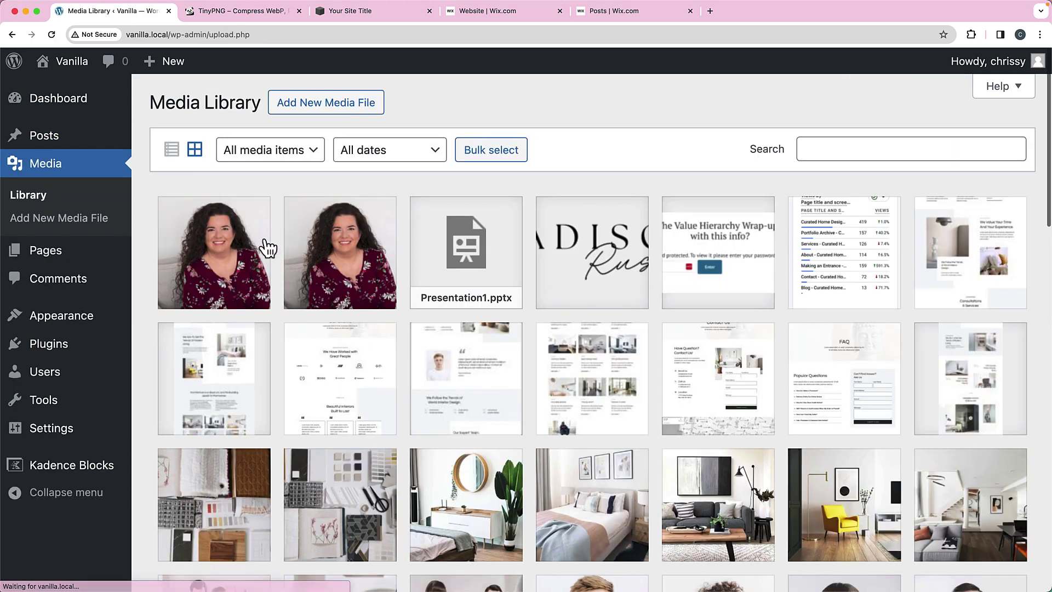
pyautogui.click(207, 239)
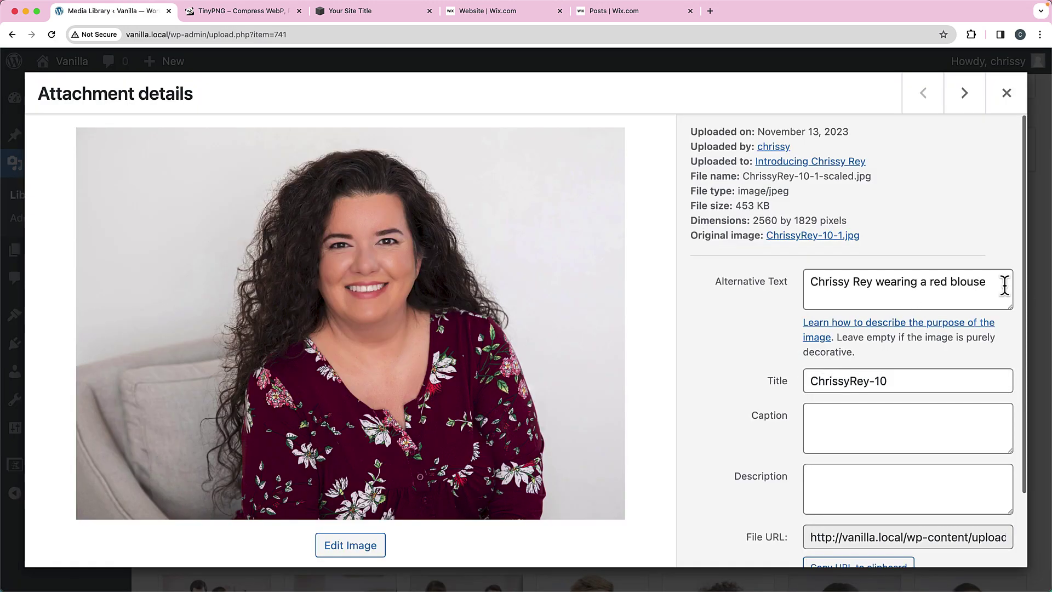
pyautogui.click(954, 284)
pyautogui.press('super+a')
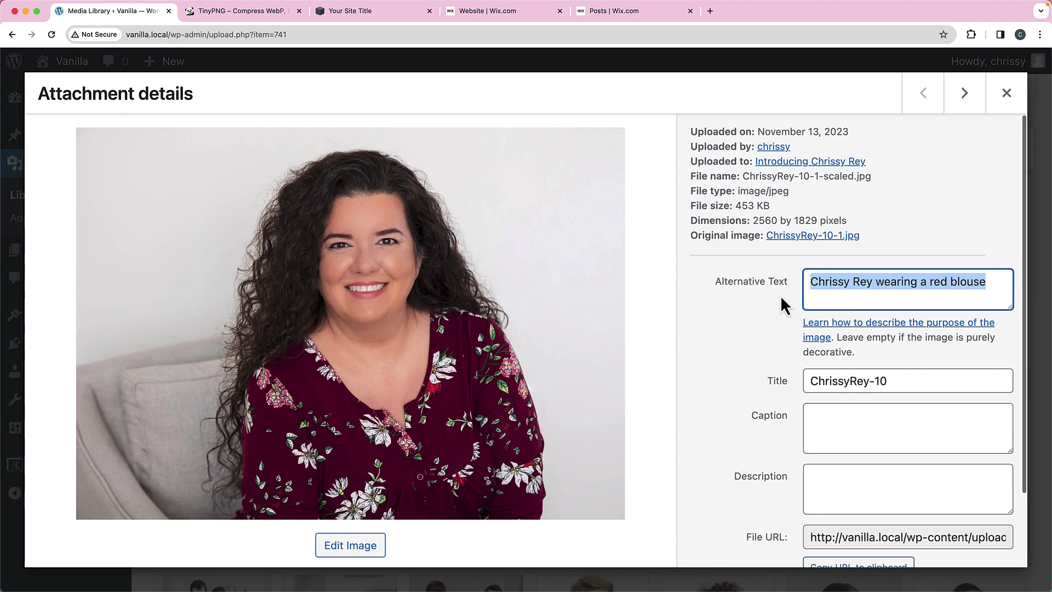
pyautogui.click(1006, 100)
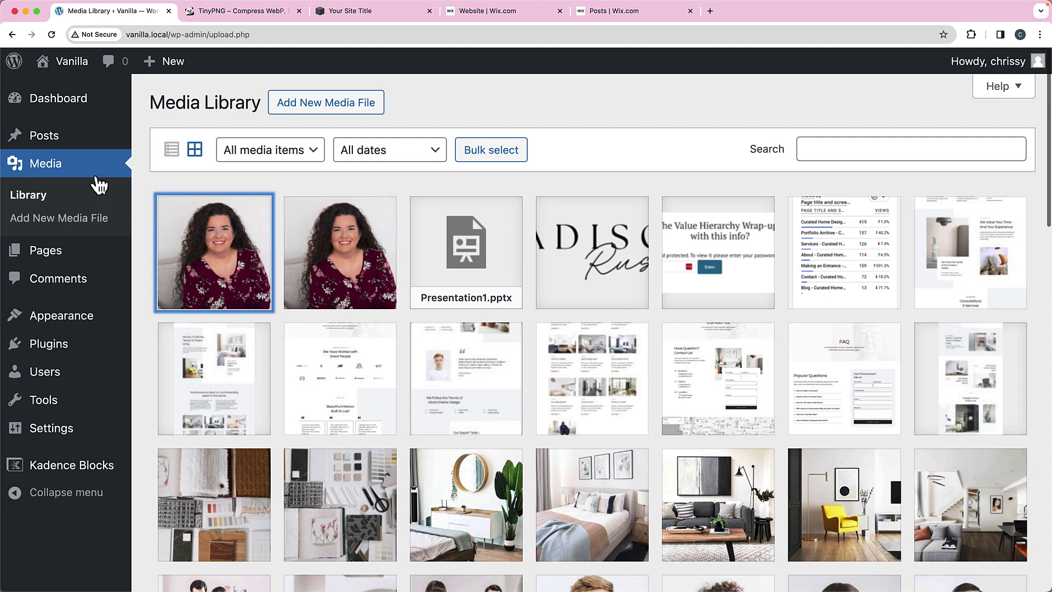
pyautogui.moveTo(55, 138)
pyautogui.click(169, 141)
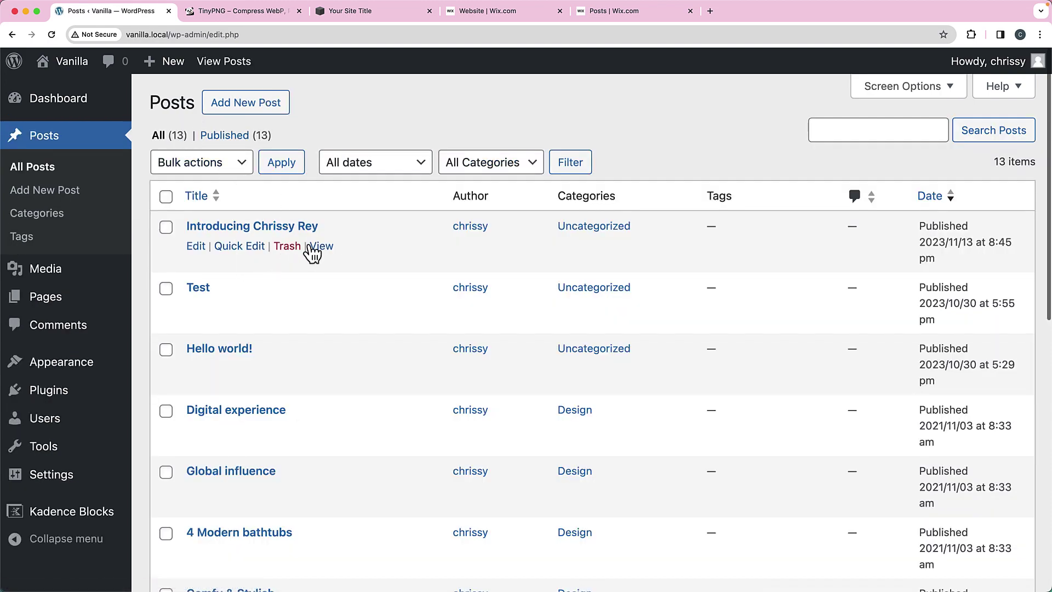
# Step: View the published post, inspect the photo's alt attribute in DevTools, then switch to the Squarespace tab
pyautogui.click(324, 252)
pyautogui.scroll(-6, 384, 266)
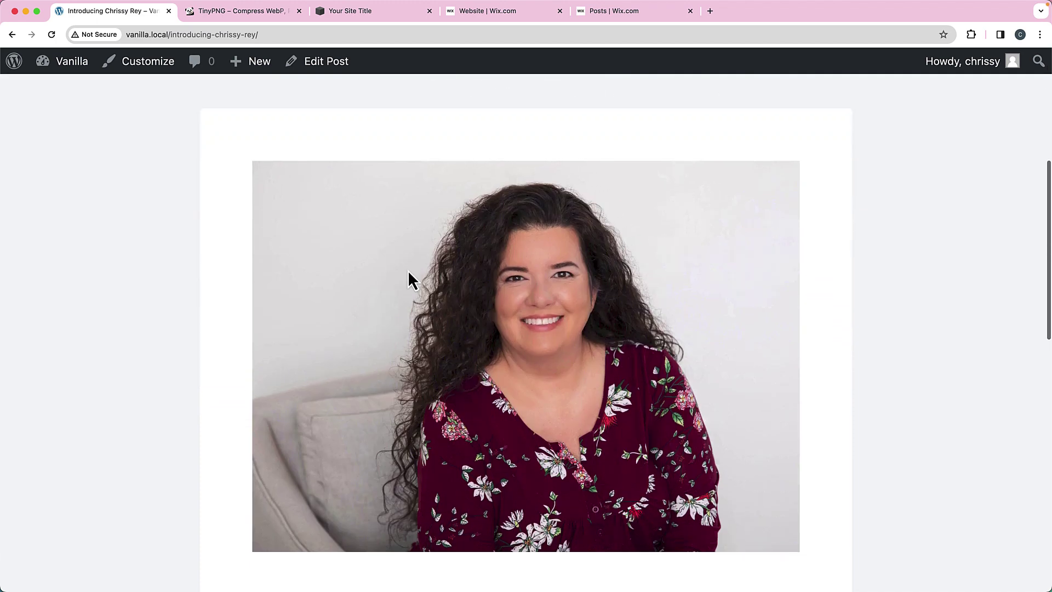
pyautogui.rightClick(410, 270)
pyautogui.click(439, 373)
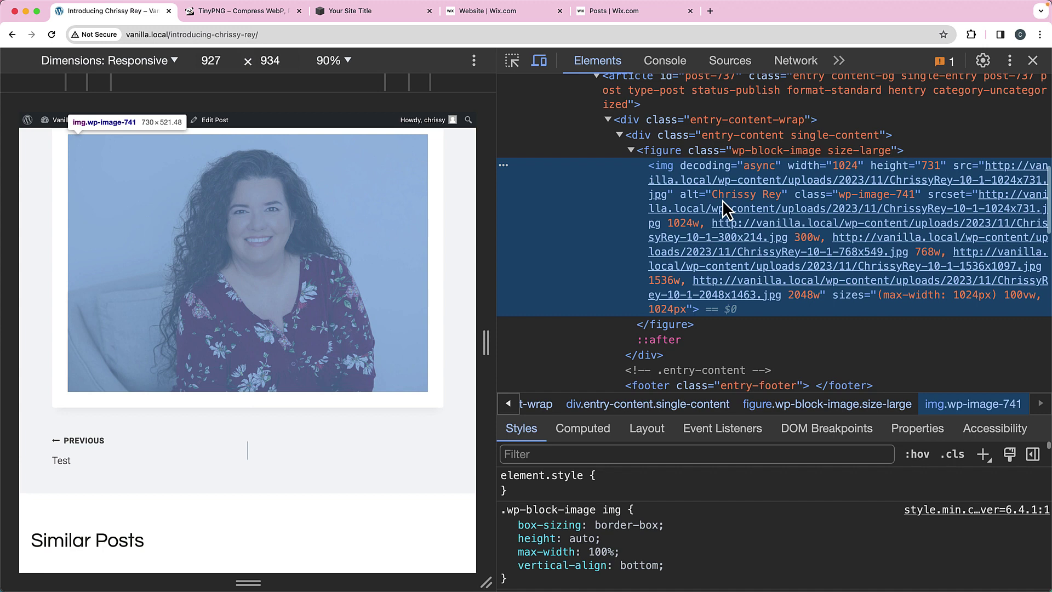
pyautogui.click(370, 13)
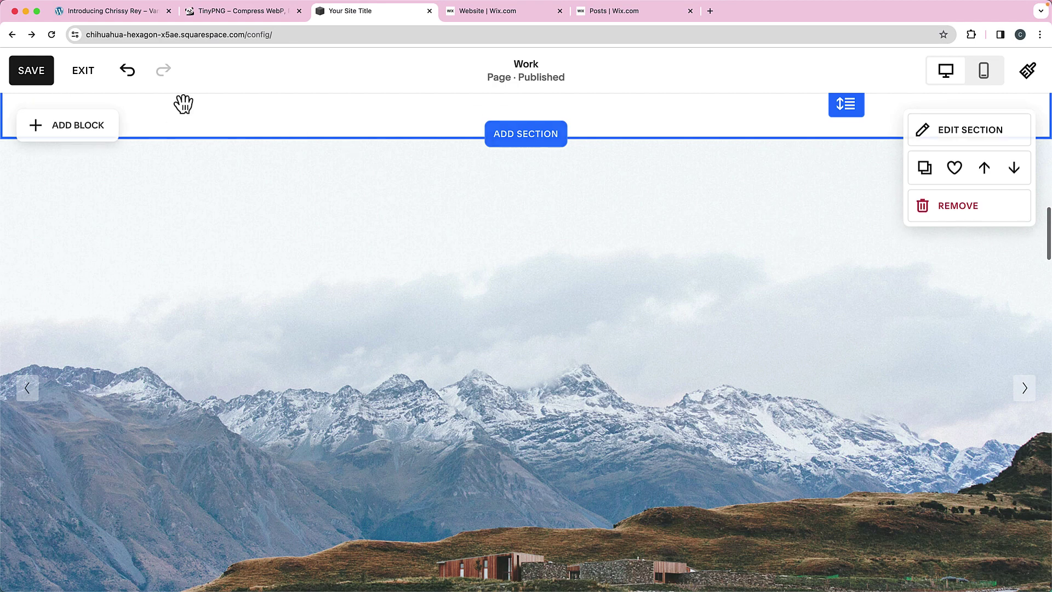
pyautogui.scroll(2, 550, 172)
pyautogui.scroll(15, 550, 171)
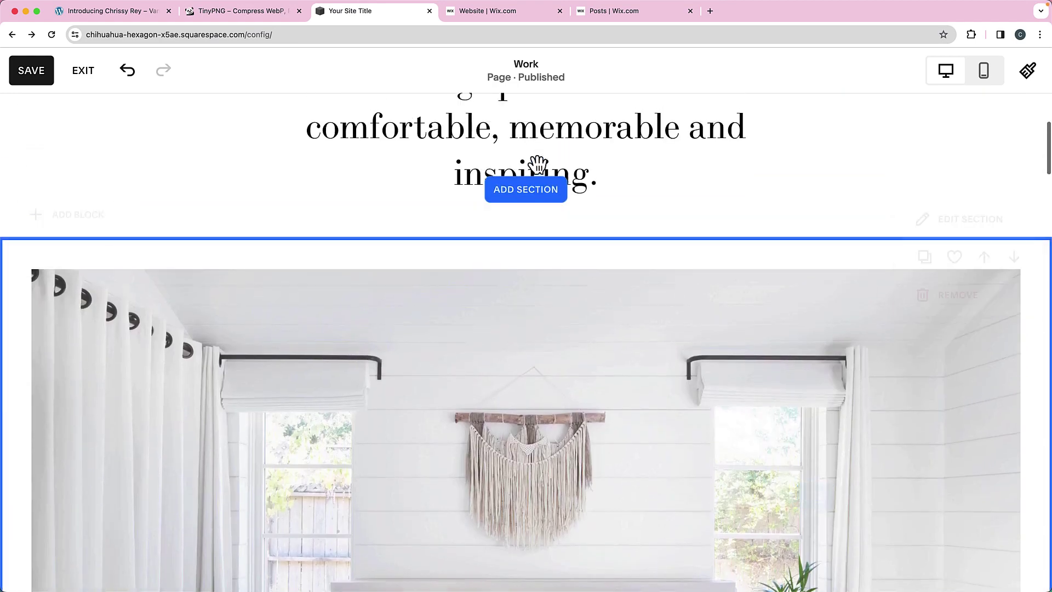
pyautogui.scroll(-8, 534, 163)
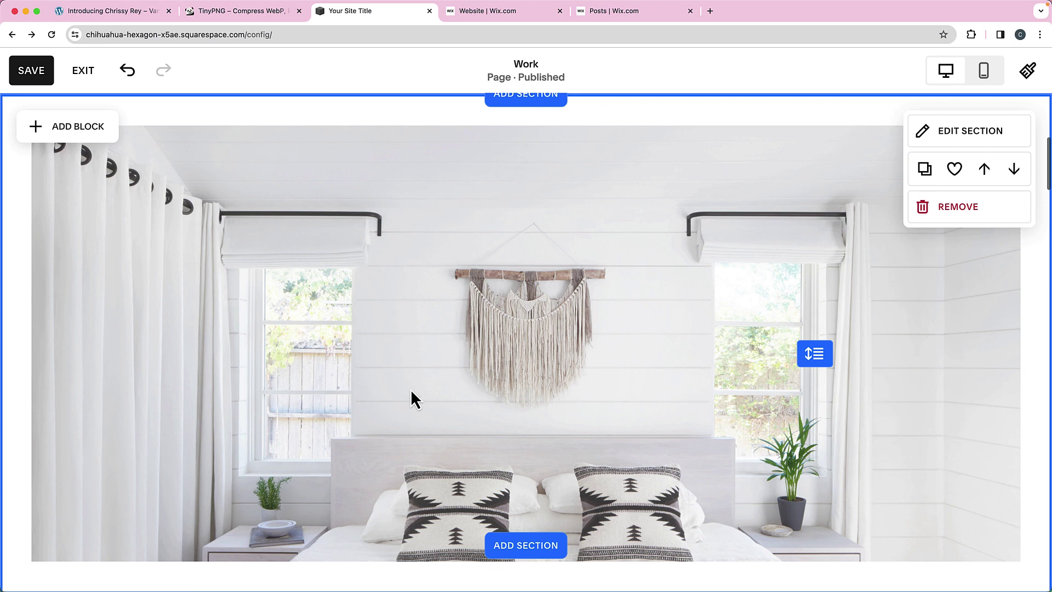
pyautogui.scroll(-3, 411, 390)
pyautogui.scroll(3, 411, 390)
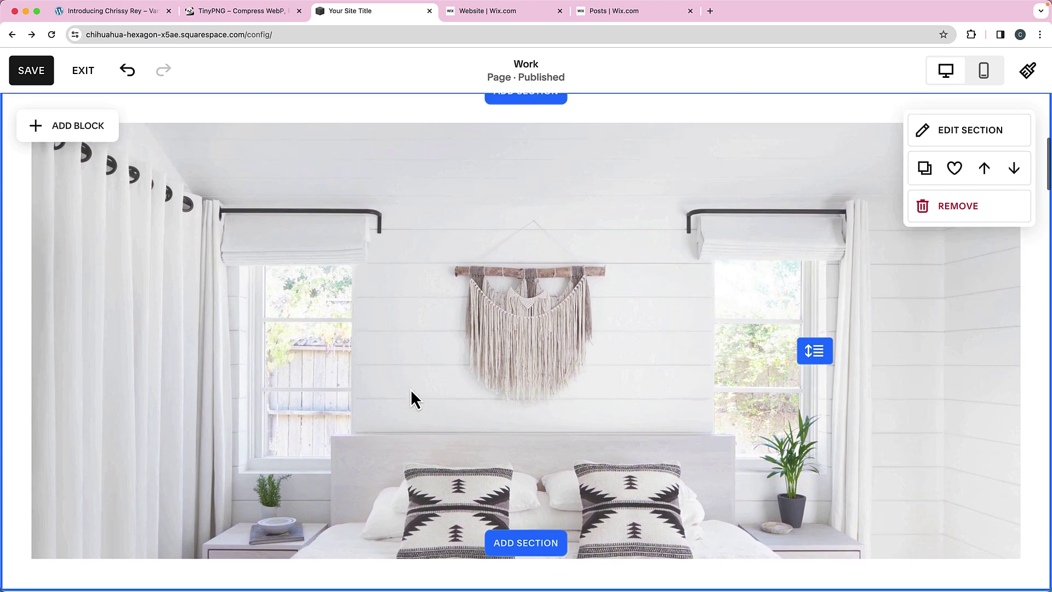
pyautogui.scroll(1, 410, 389)
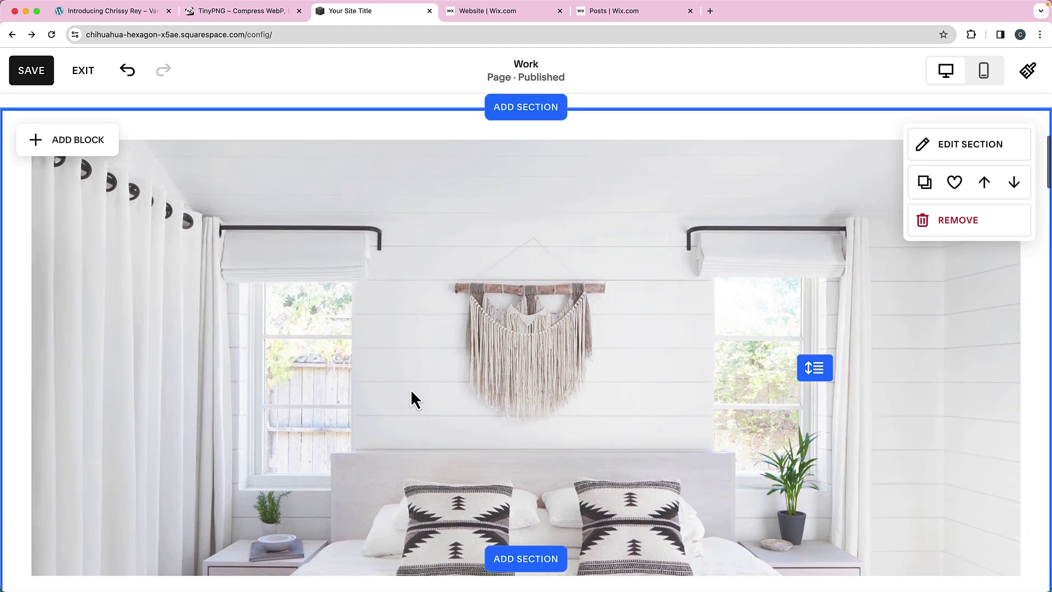
pyautogui.scroll(-1, 410, 389)
pyautogui.scroll(2, 410, 389)
pyautogui.scroll(-3, 410, 389)
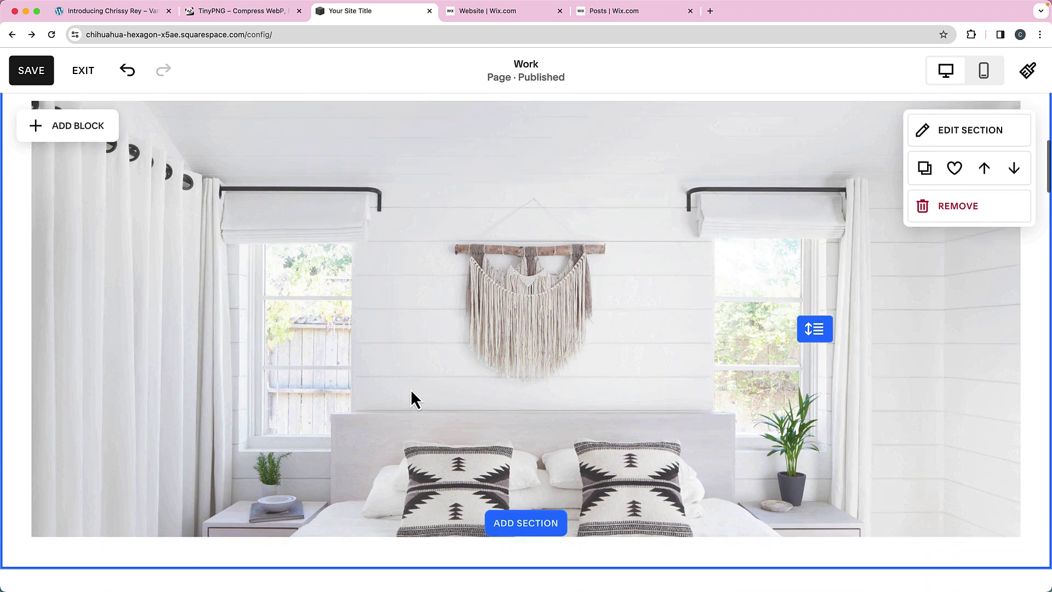
pyautogui.moveTo(522, 445)
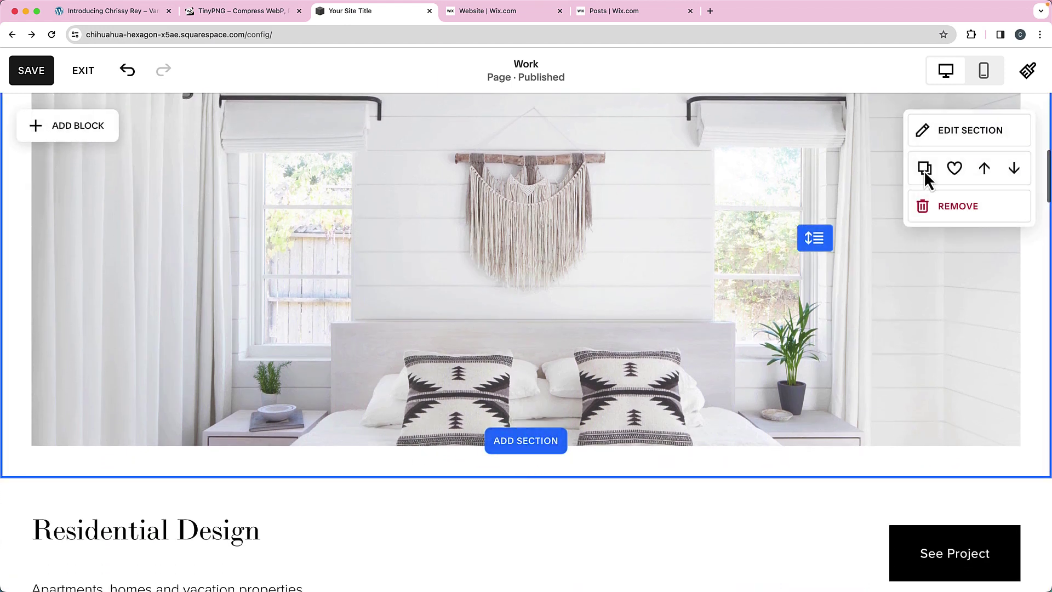
pyautogui.click(944, 134)
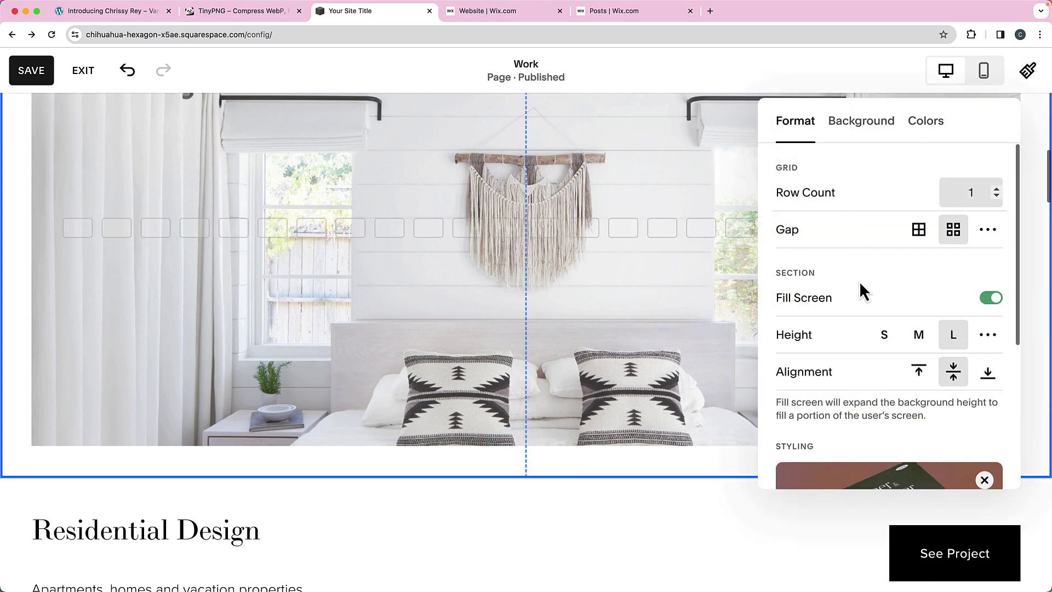
pyautogui.click(848, 129)
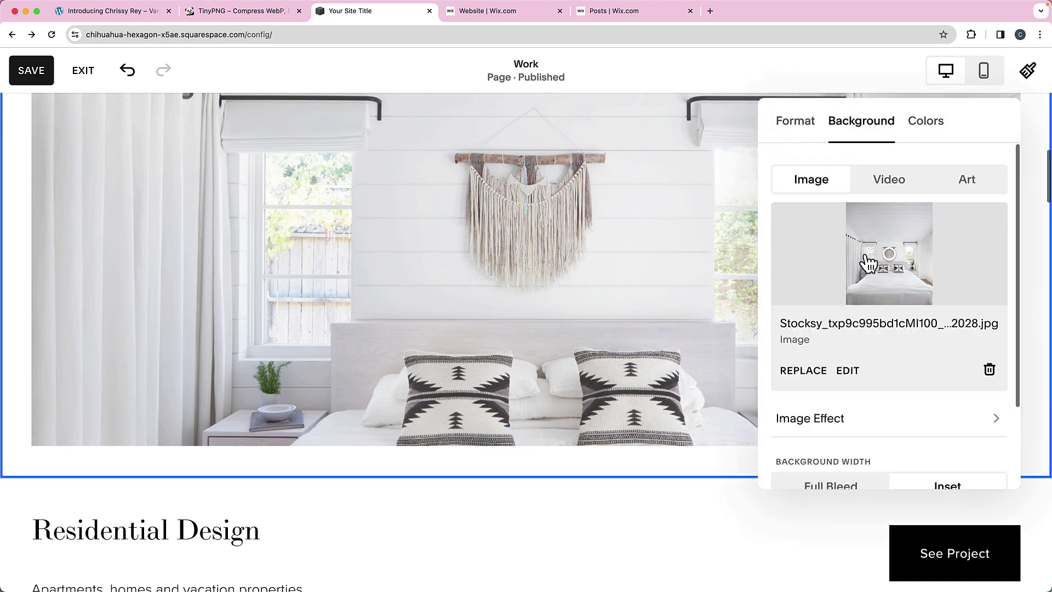
pyautogui.scroll(-2, 883, 258)
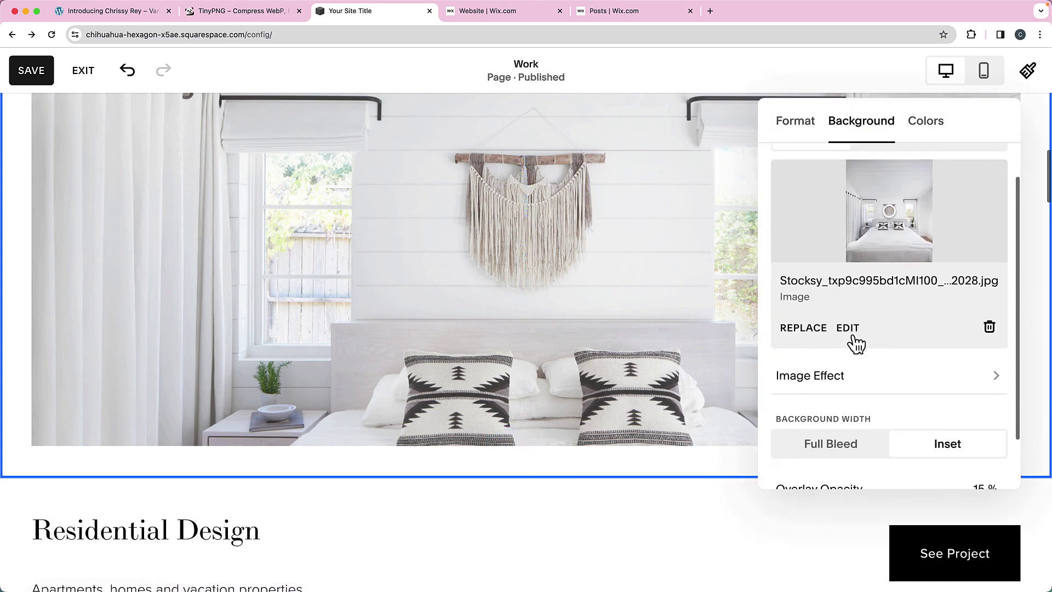
pyautogui.click(847, 327)
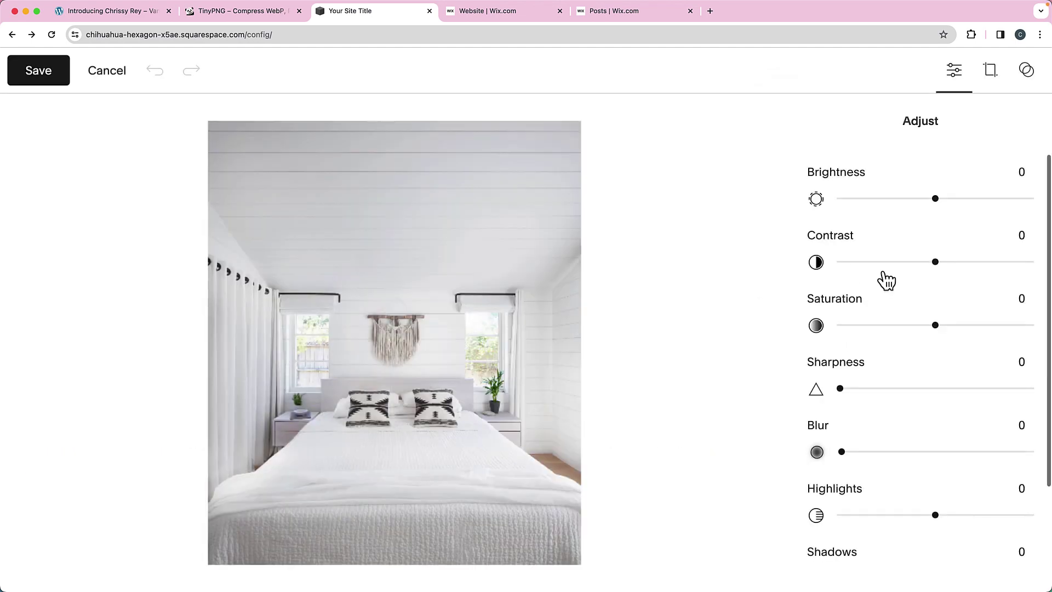
pyautogui.scroll(-2, 948, 403)
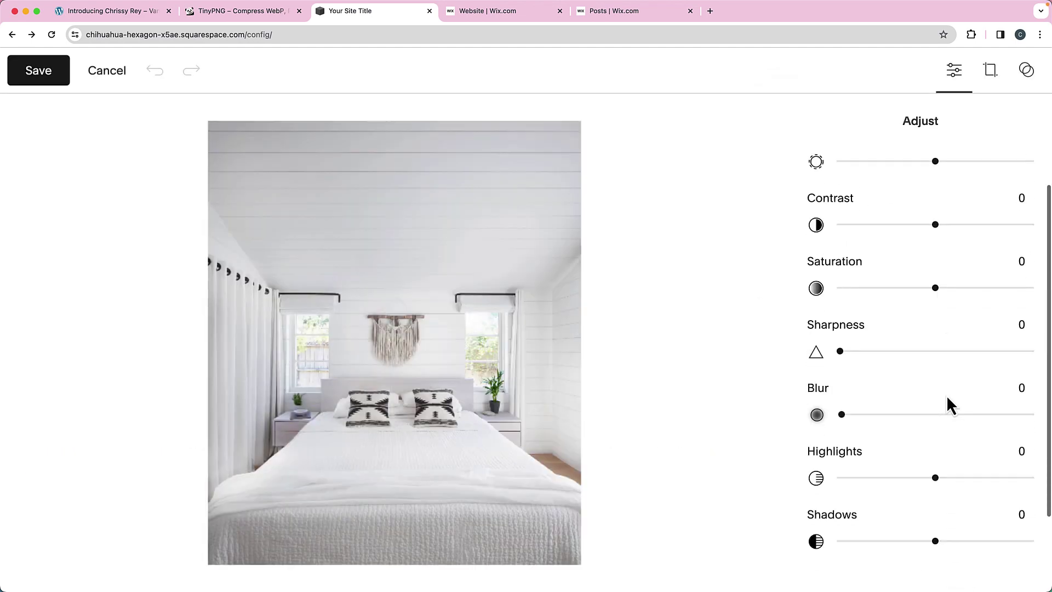
pyautogui.scroll(2, 946, 396)
pyautogui.click(93, 74)
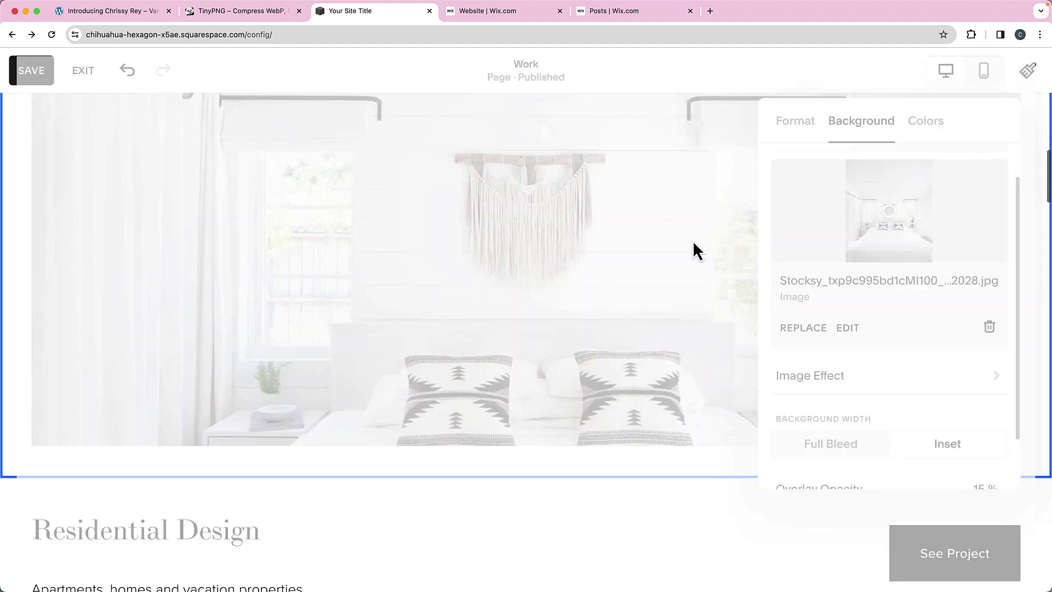
pyautogui.scroll(-2, 890, 298)
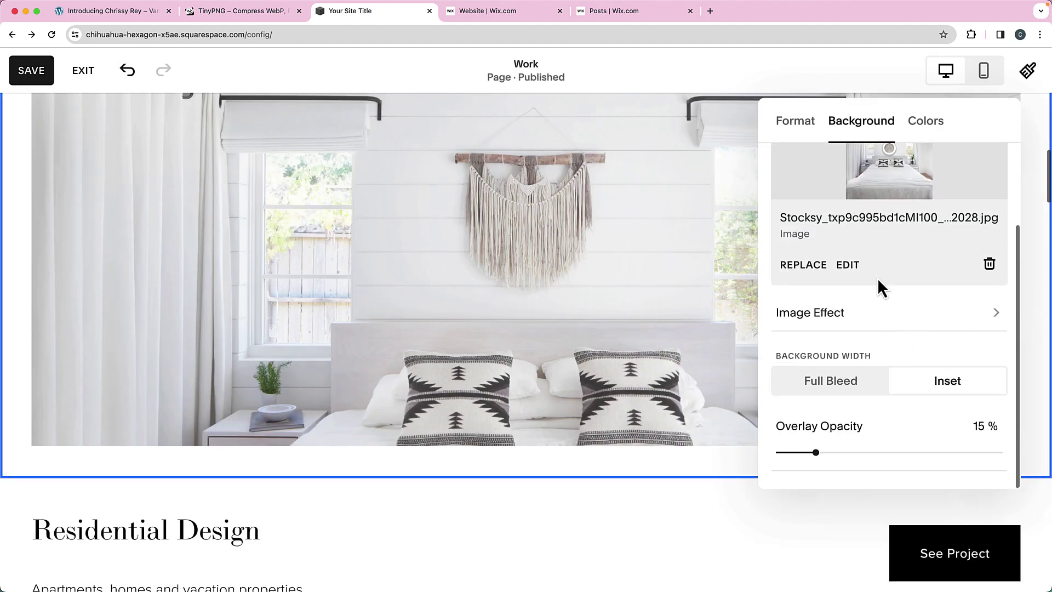
pyautogui.click(881, 316)
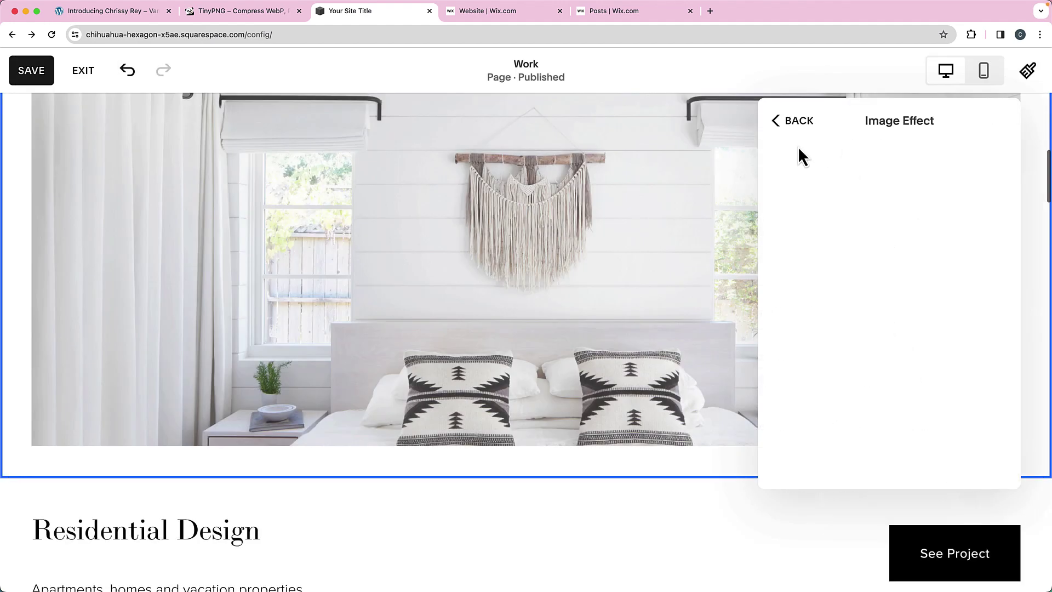
pyautogui.click(789, 123)
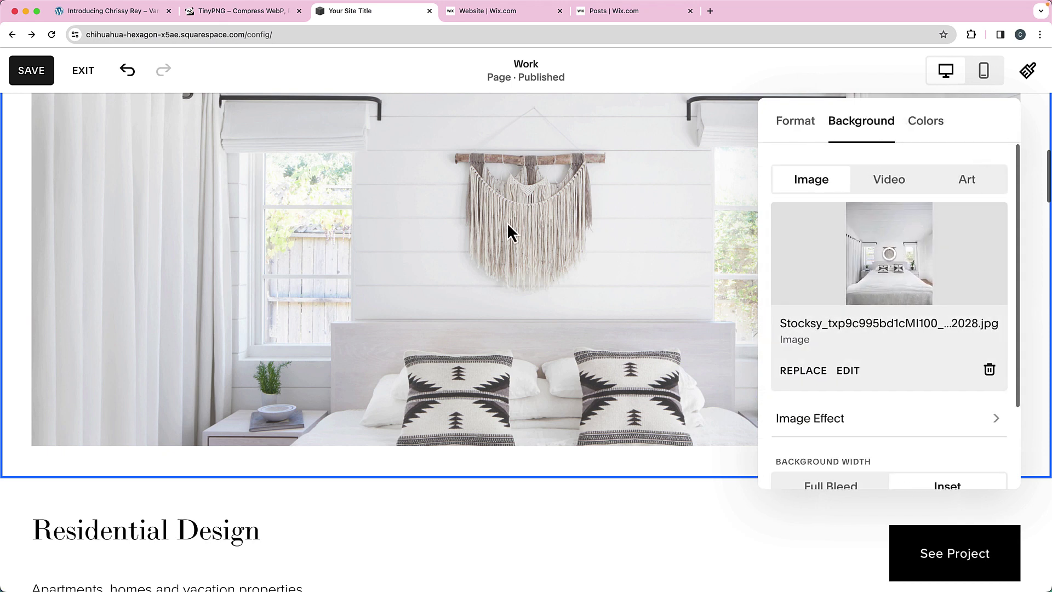
pyautogui.click(508, 224)
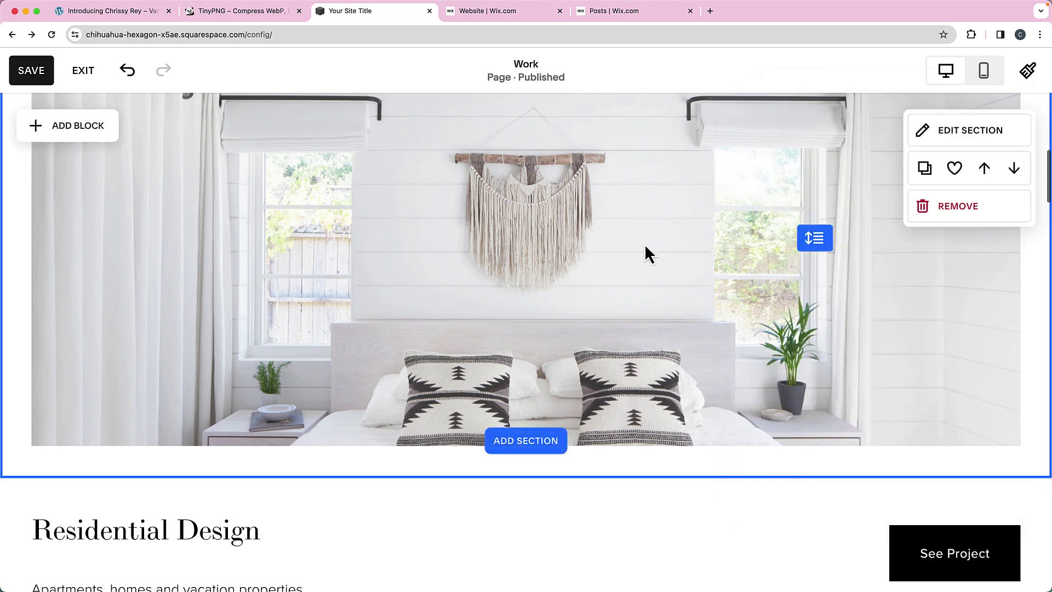
# Step: Remove the full-width mountain slideshow gallery section from the Work page and confirm
pyautogui.scroll(-7, 645, 248)
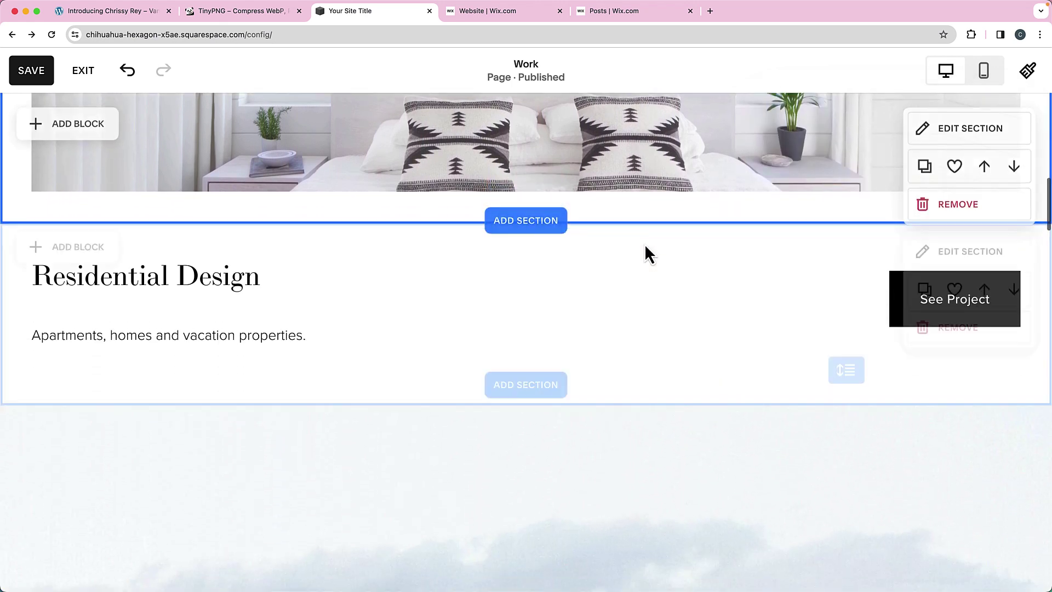
pyautogui.scroll(-15, 645, 247)
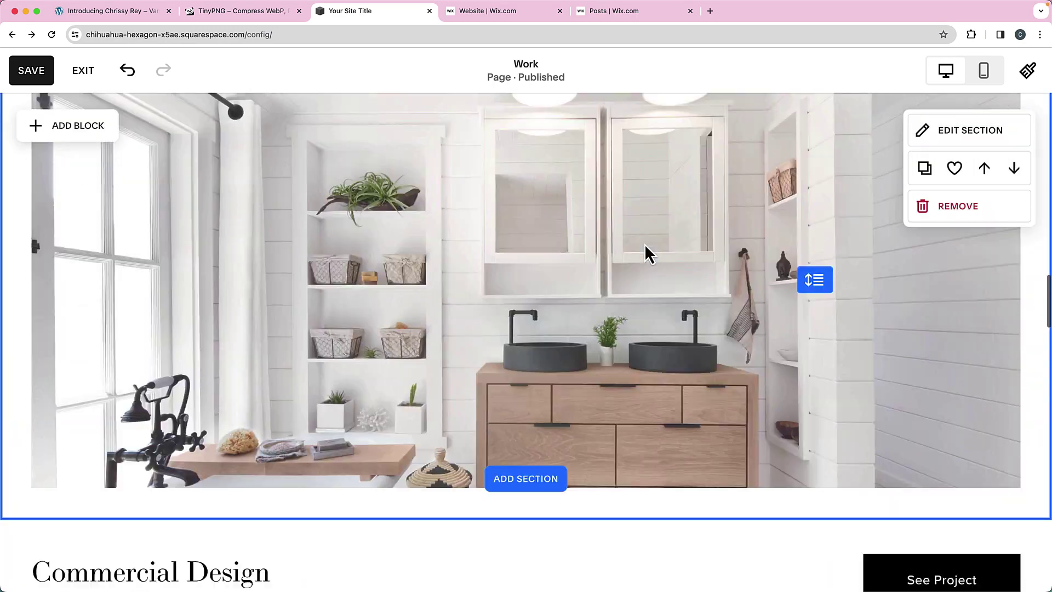
pyautogui.scroll(9, 650, 251)
pyautogui.scroll(4, 650, 251)
pyautogui.scroll(-1, 636, 247)
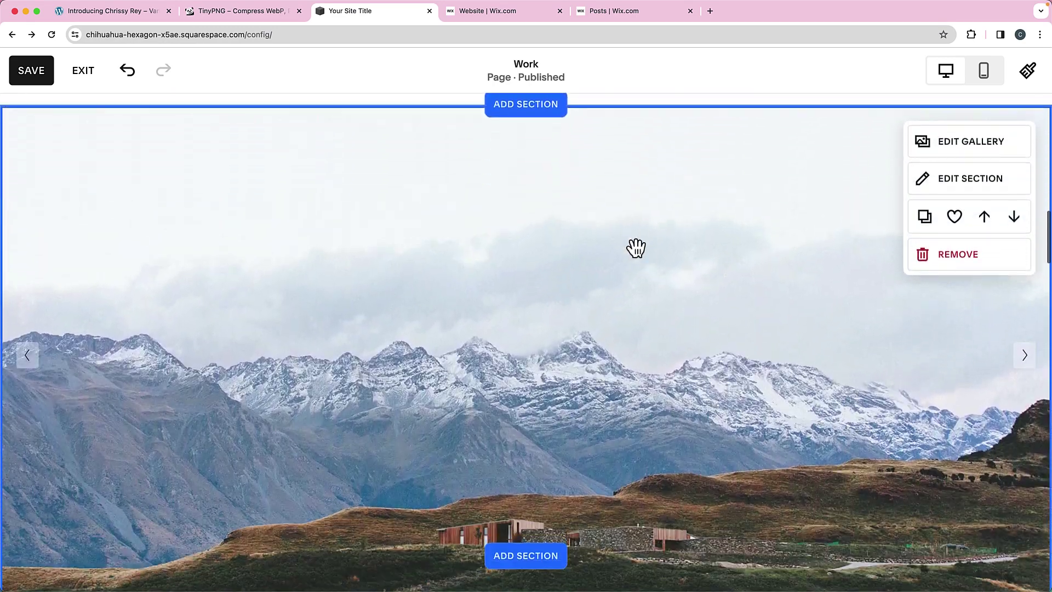
pyautogui.scroll(-1, 546, 285)
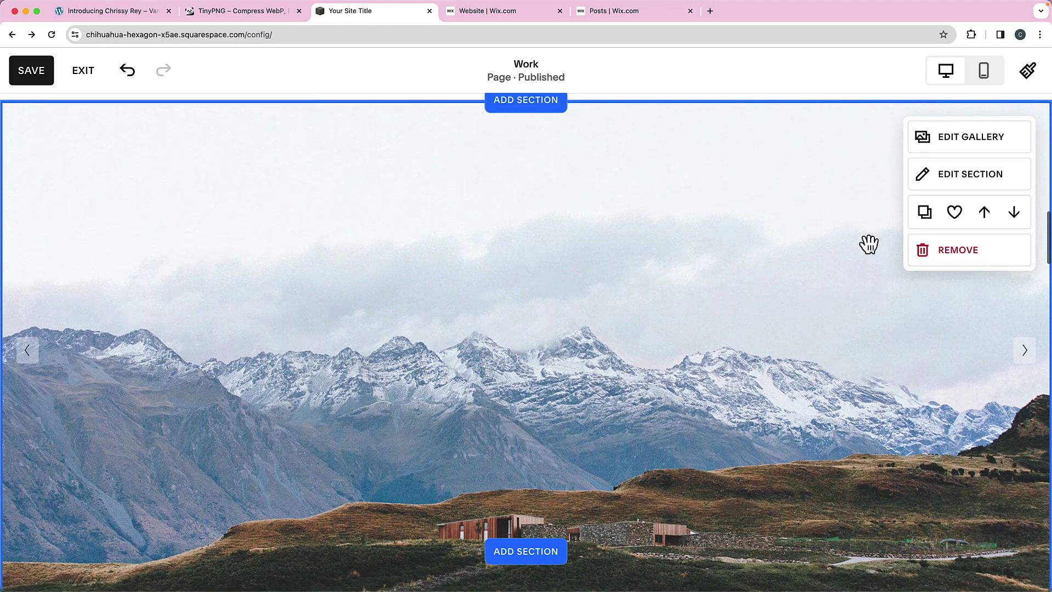
pyautogui.click(941, 267)
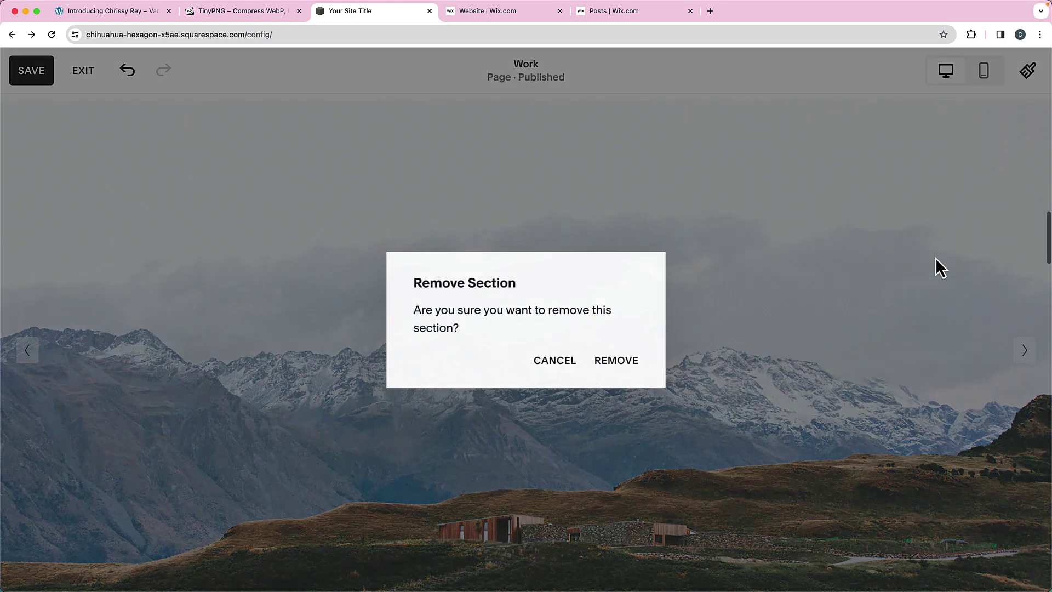
pyautogui.click(612, 370)
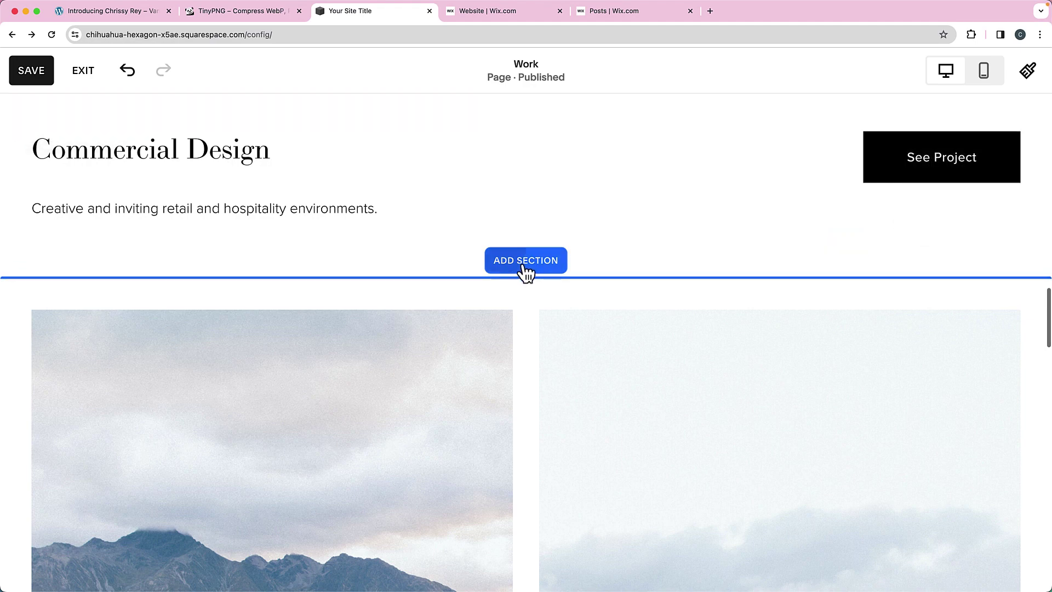
# Step: Add the full-width mountain banner image layout as a new section below Commercial Design
pyautogui.click(515, 265)
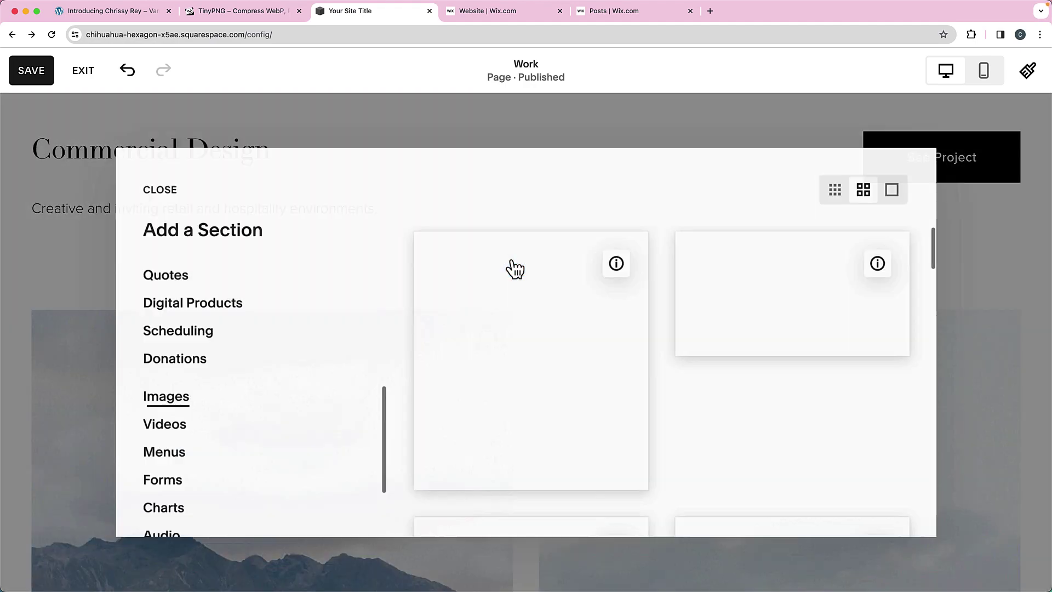
pyautogui.scroll(-2, 251, 366)
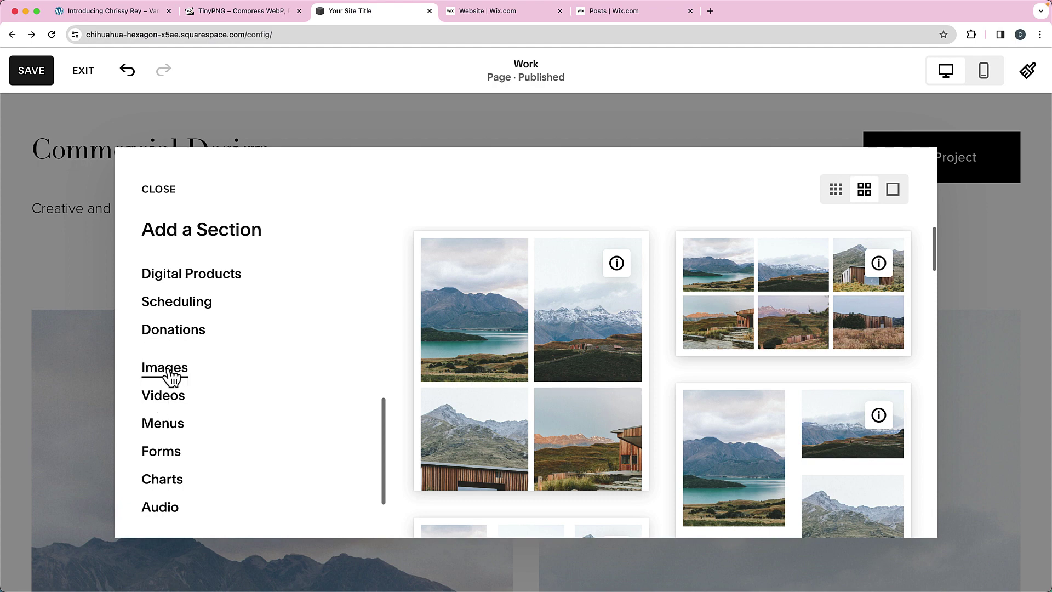
pyautogui.scroll(-3, 301, 403)
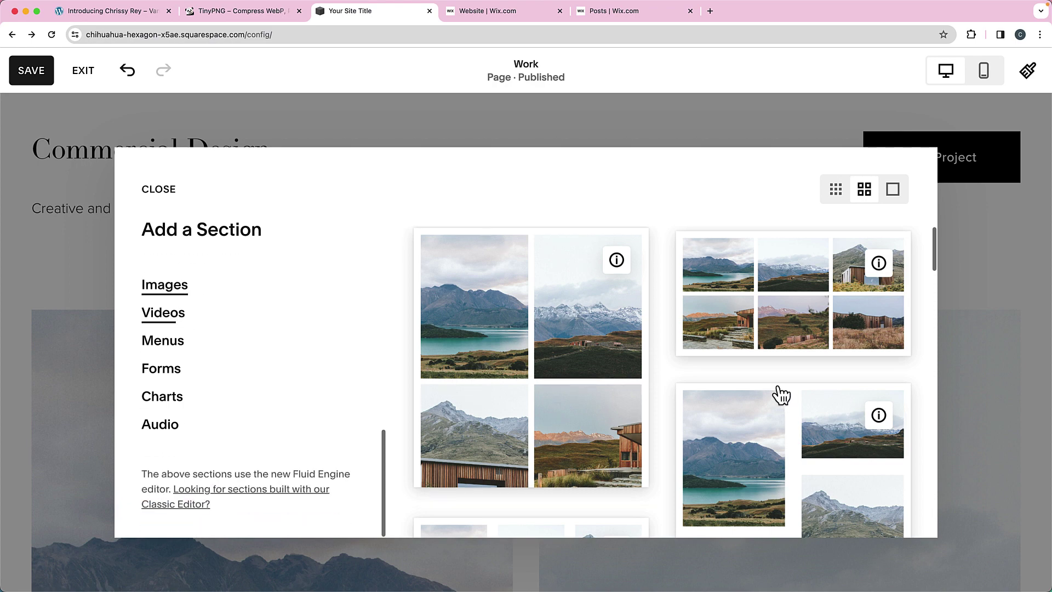
pyautogui.scroll(-4, 782, 395)
pyautogui.scroll(-5, 778, 395)
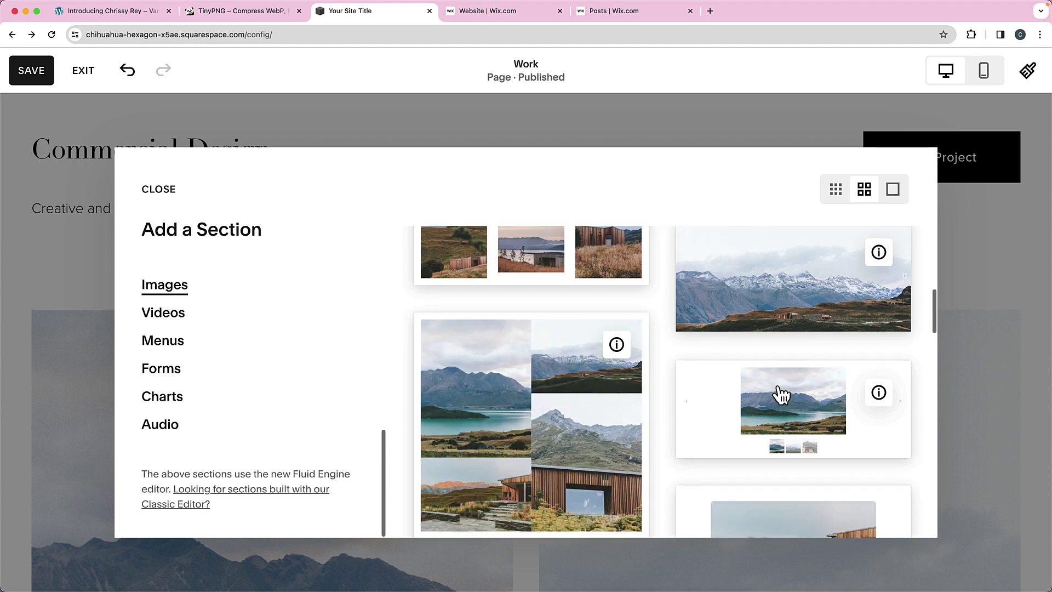
pyautogui.click(744, 270)
pyautogui.moveTo(536, 352)
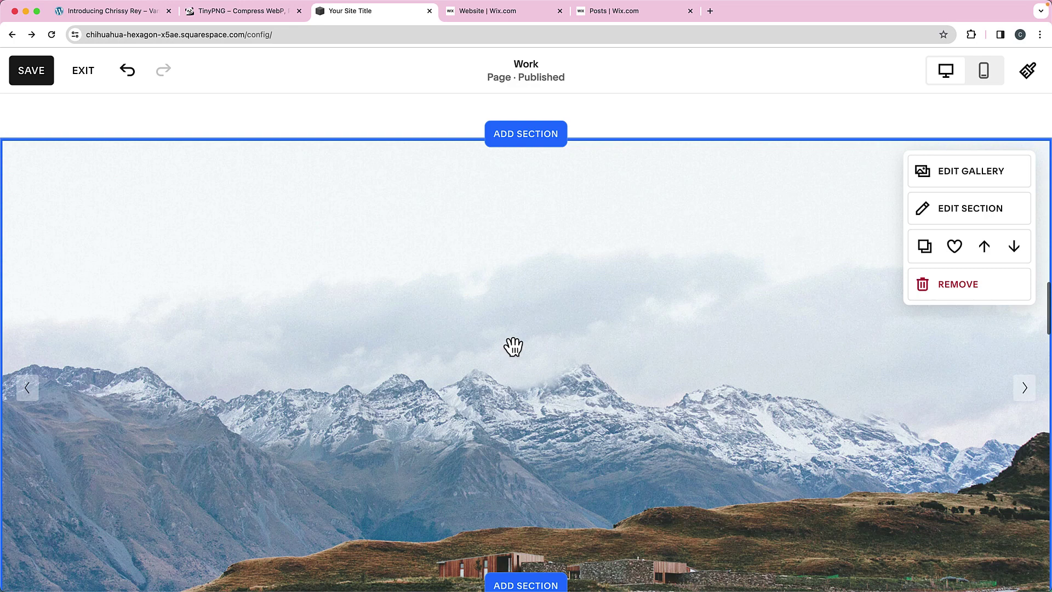
pyautogui.click(960, 174)
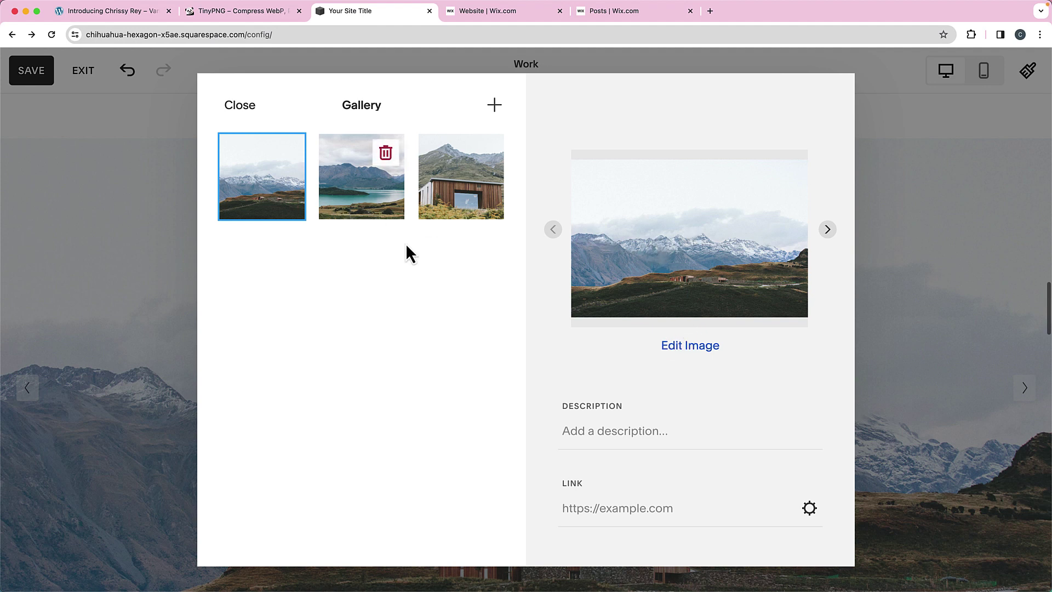
# Step: Delete the lake and cabin images from the new gallery
pyautogui.click(382, 161)
pyautogui.click(588, 381)
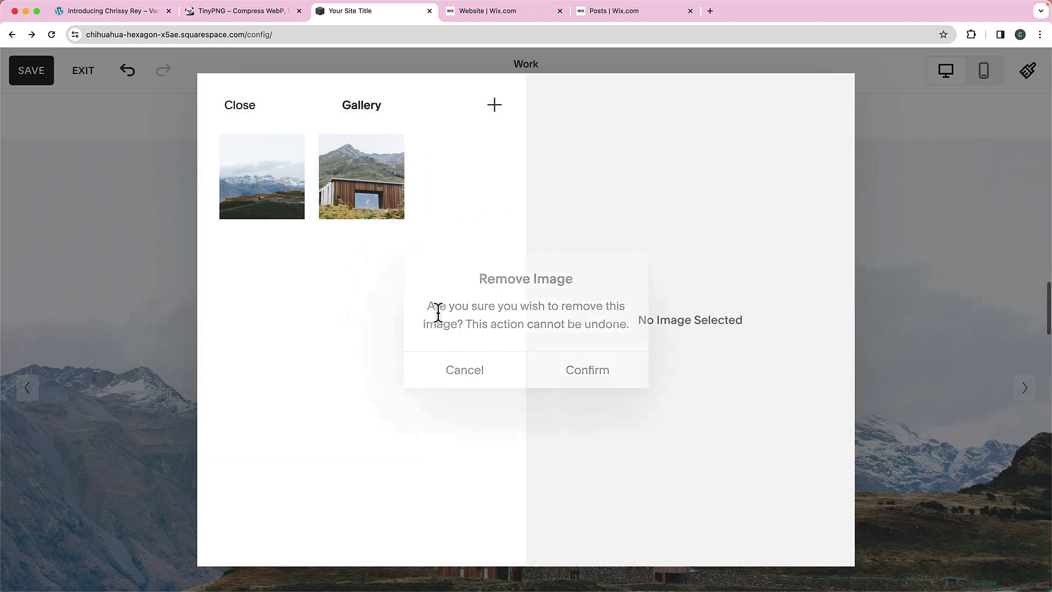
pyautogui.click(385, 155)
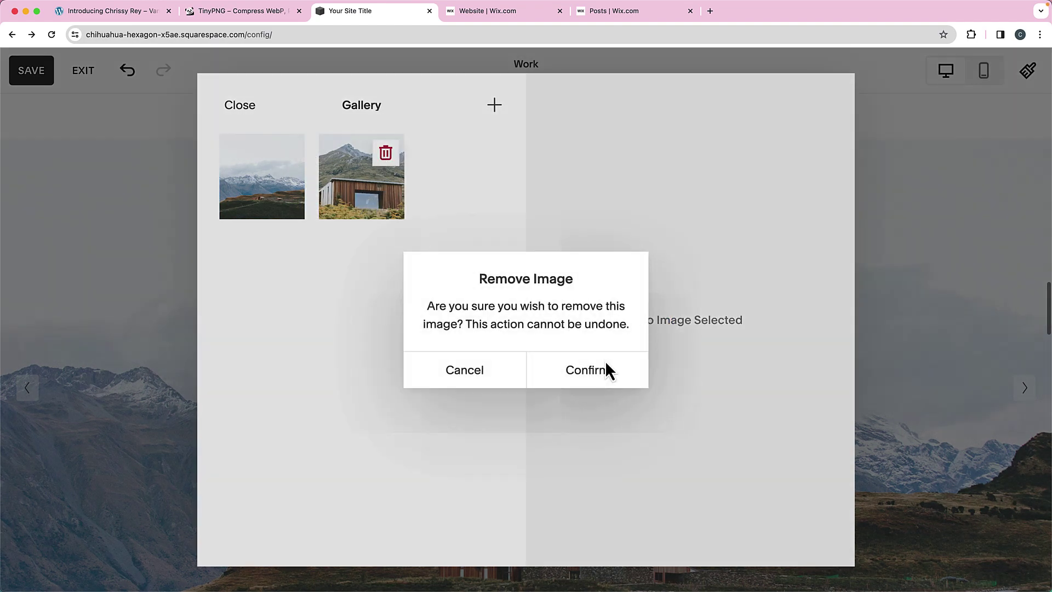
pyautogui.click(597, 386)
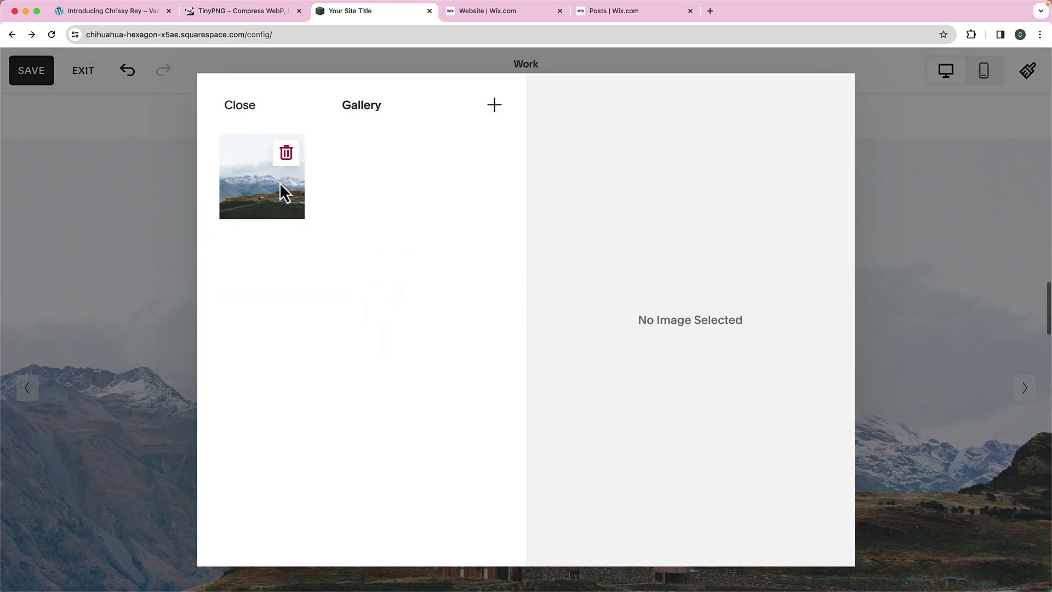
# Step: Give the remaining mountain image the description 'Snow-covered mountains' and close the gallery editor
pyautogui.click(271, 195)
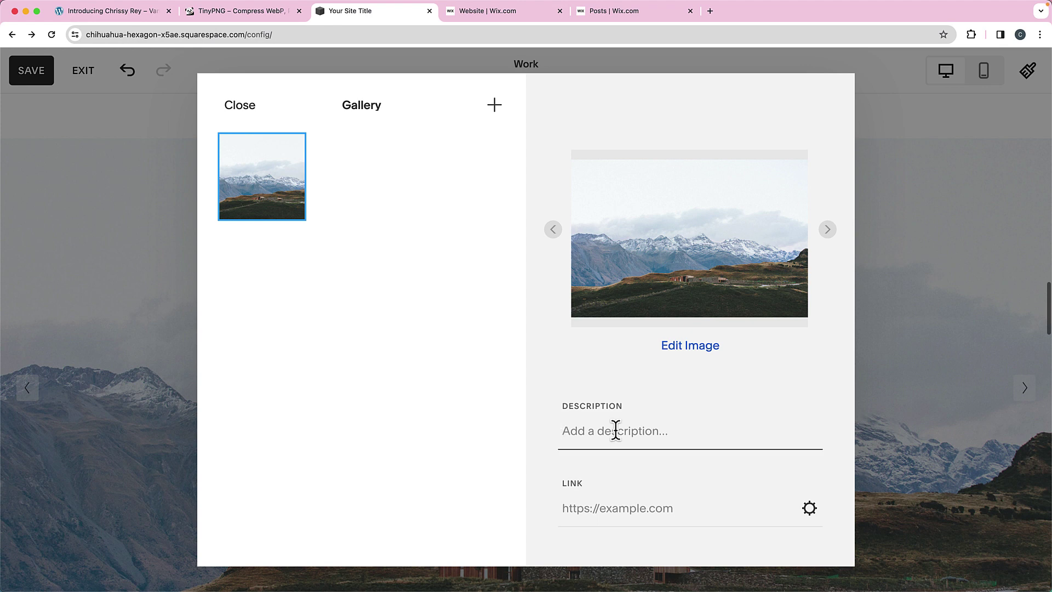
pyautogui.write('Snow-covered mountains')
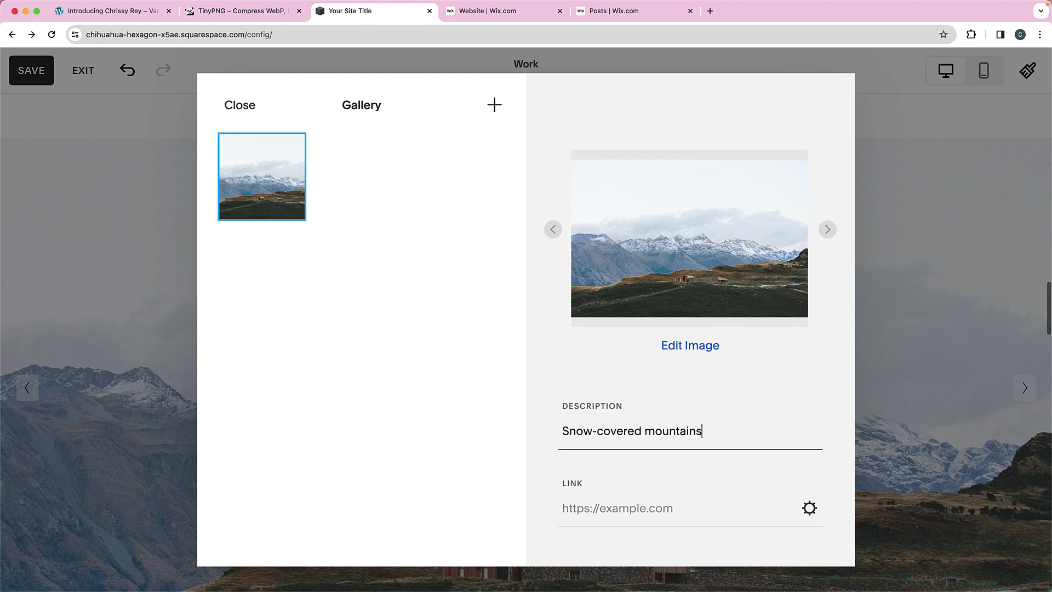
pyautogui.click(248, 107)
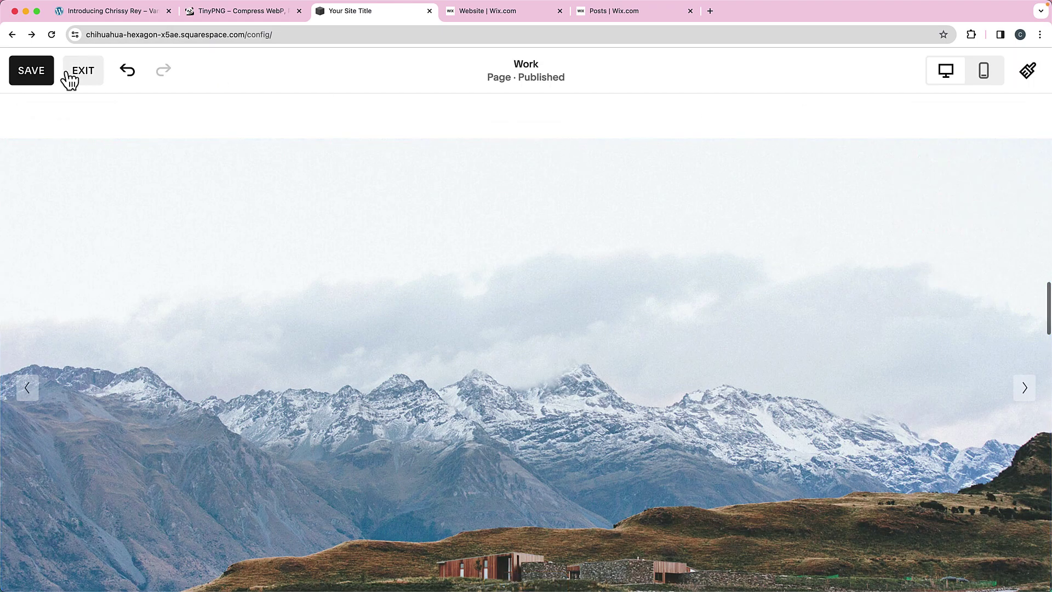
# Step: Save the page, then load the site address without the config/ editor path
pyautogui.click(42, 77)
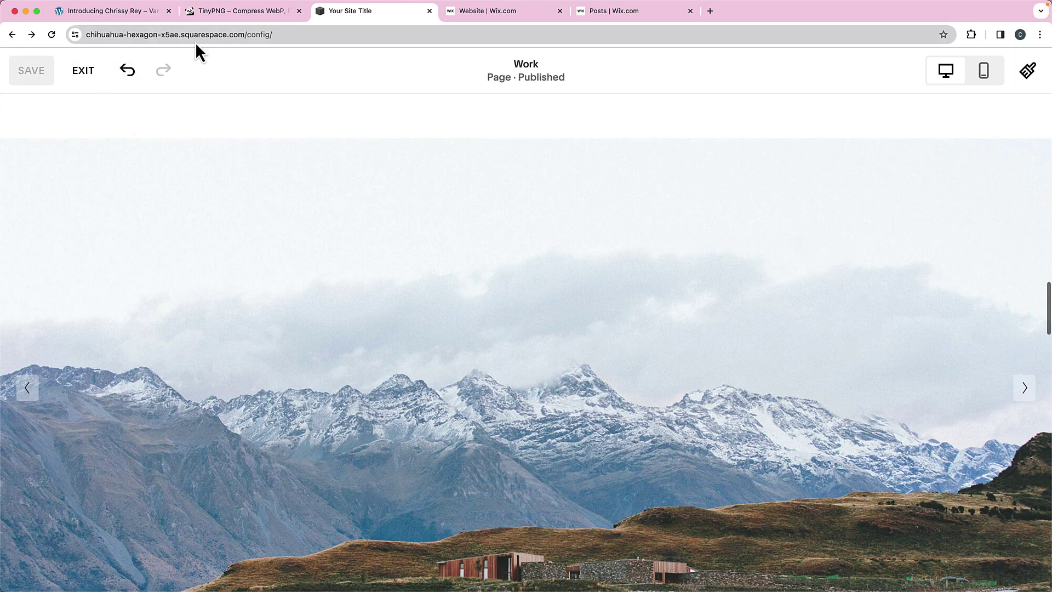
pyautogui.moveTo(247, 37); pyautogui.dragTo(334, 40)
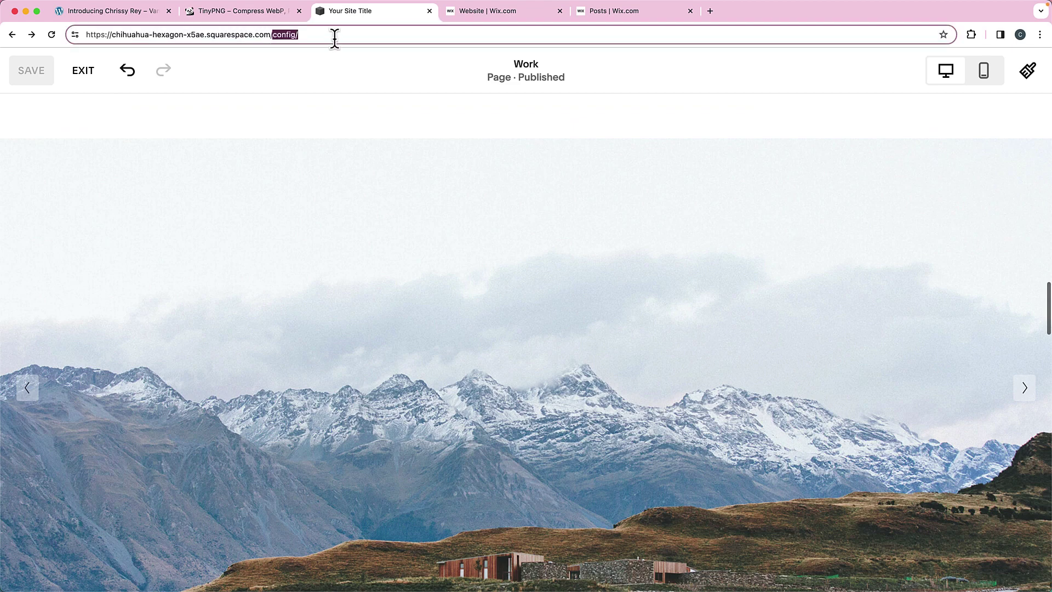
pyautogui.press('BackSpace')
pyautogui.press('Return')
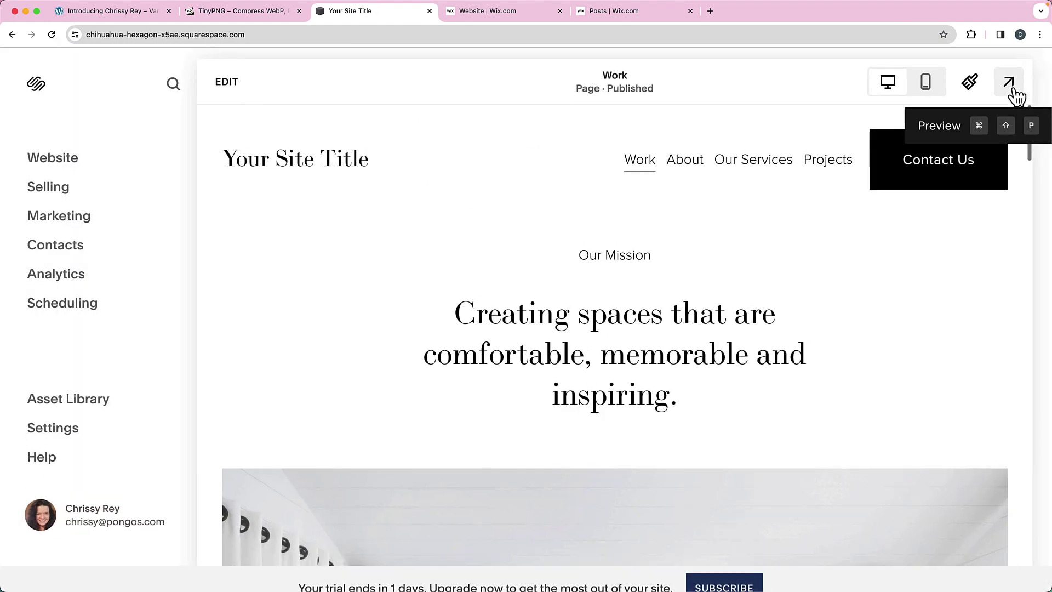
# Step: Open the full-screen site preview and scroll down to the full-width mountain photo
pyautogui.click(1014, 83)
pyautogui.scroll(-10, 553, 217)
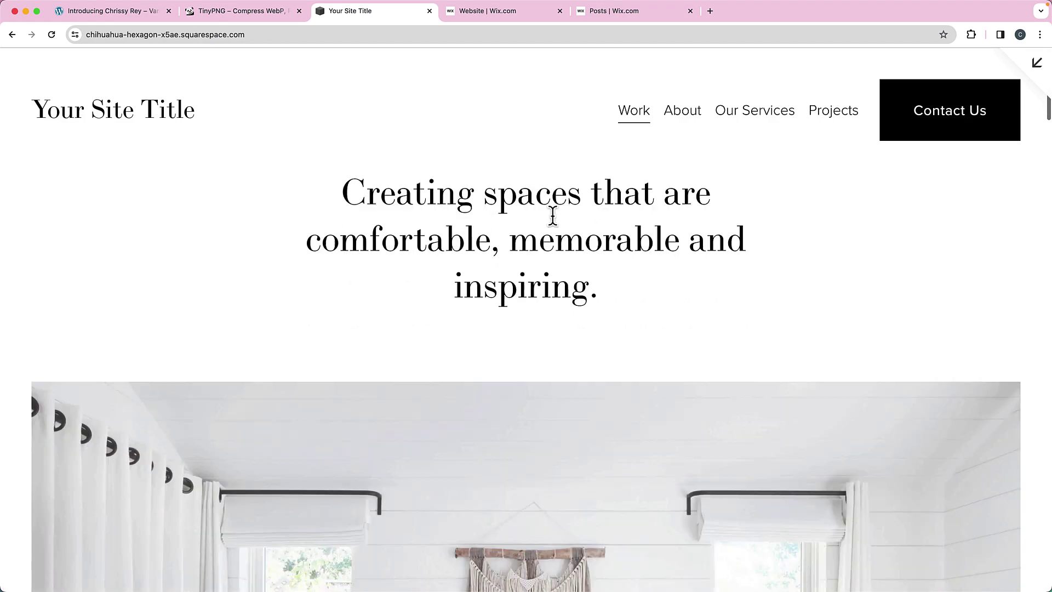
pyautogui.scroll(-5, 553, 217)
pyautogui.scroll(5, 343, 232)
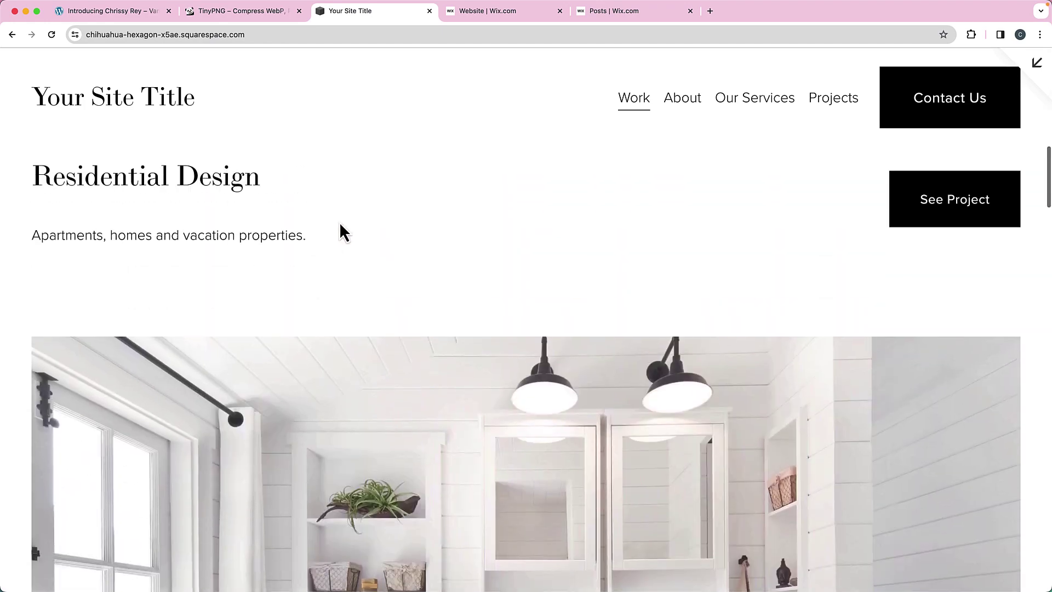
pyautogui.scroll(-6, 524, 315)
pyautogui.scroll(-8, 524, 315)
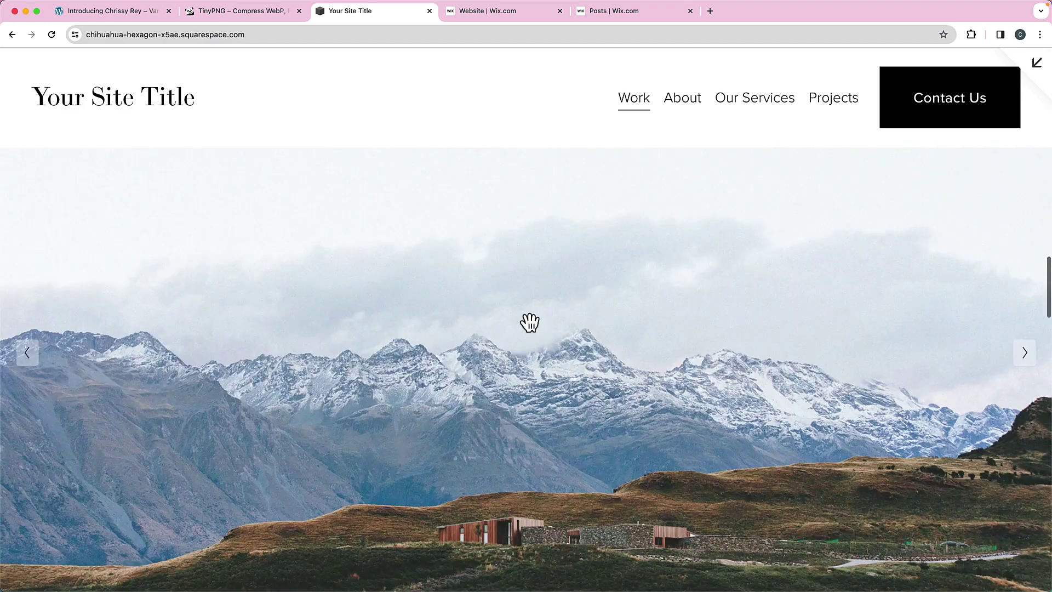
pyautogui.rightClick(352, 284)
# Step: Inspect the mountain image and scroll through the page markup in the Elements panel
pyautogui.click(386, 372)
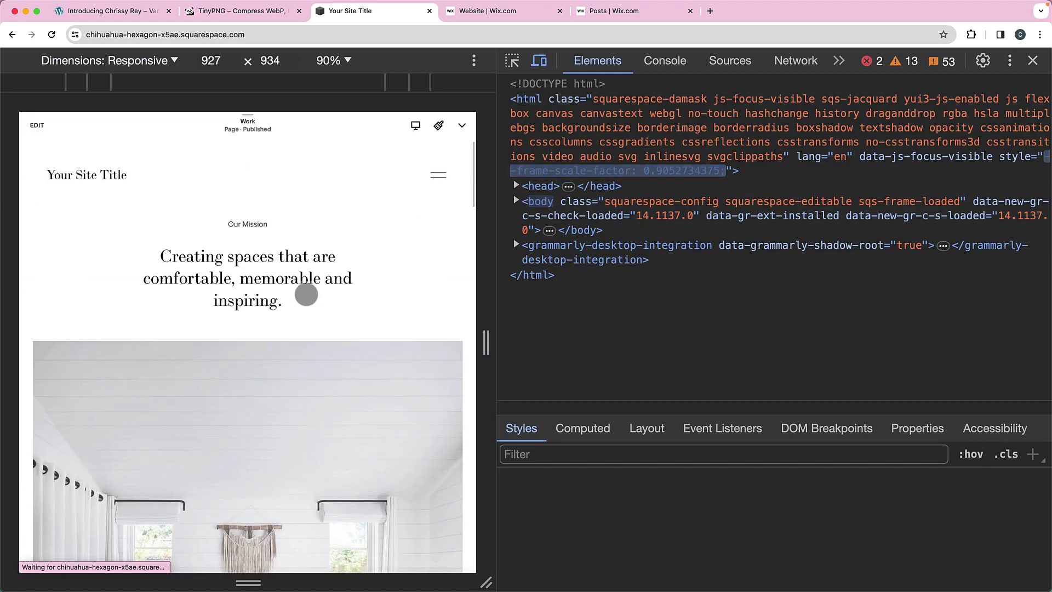
pyautogui.scroll(-5, 305, 294)
pyautogui.scroll(-15, 306, 295)
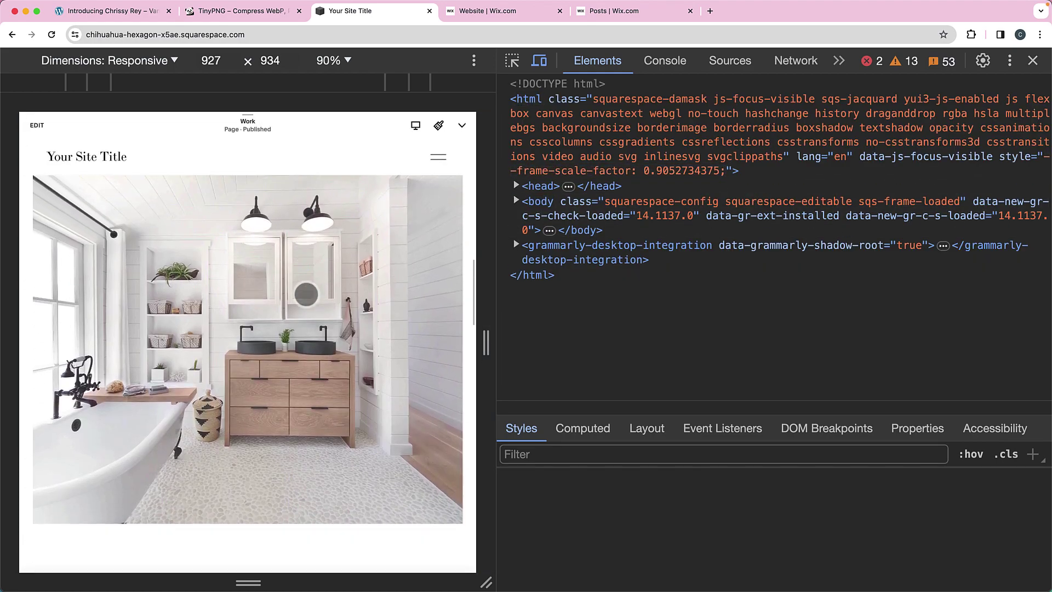
pyautogui.scroll(-1, 306, 294)
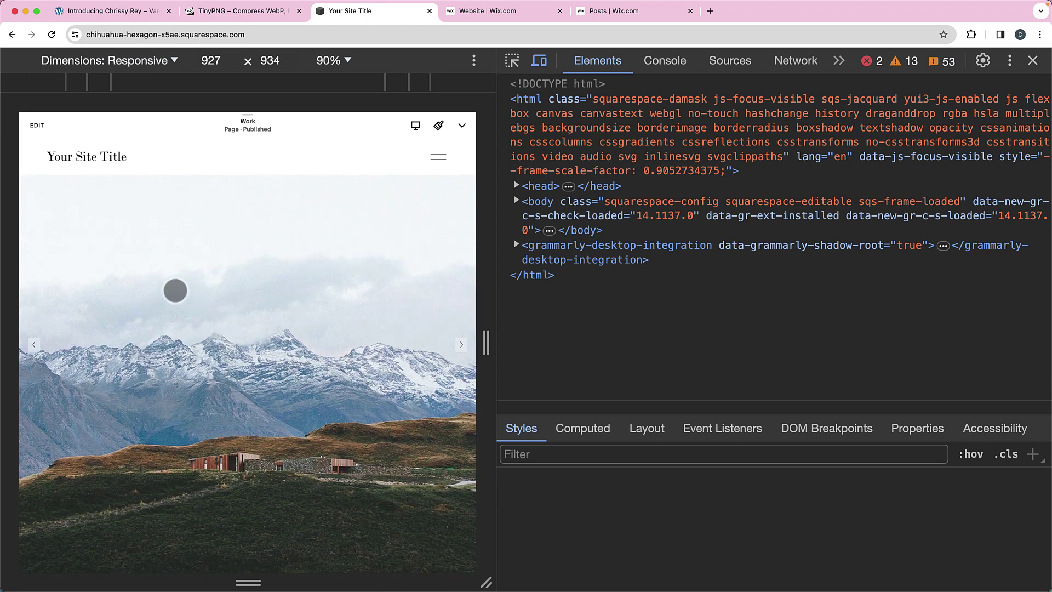
pyautogui.scroll(-1, 230, 313)
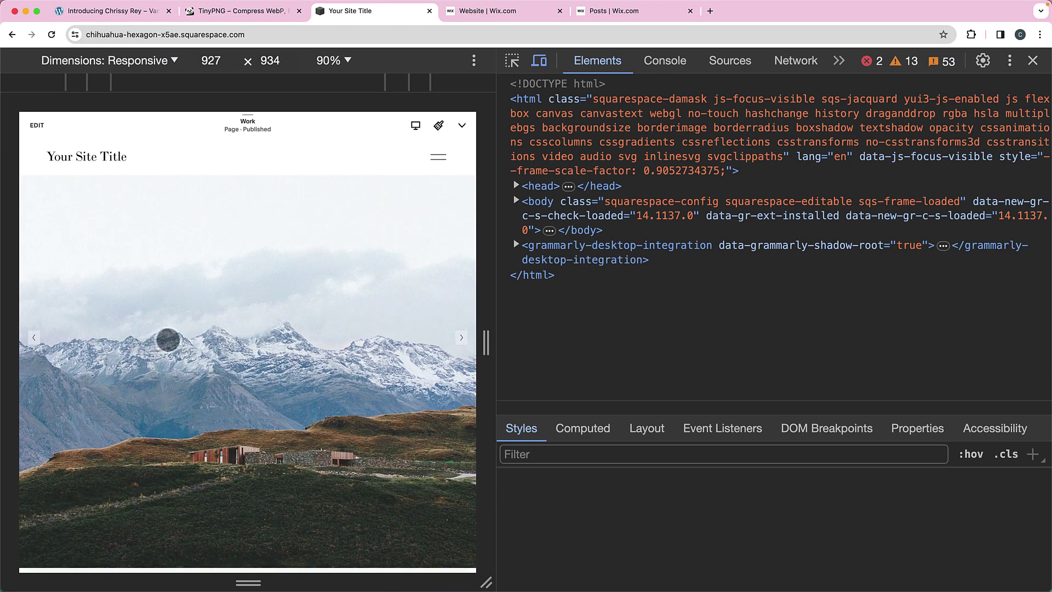
pyautogui.scroll(-1, 266, 342)
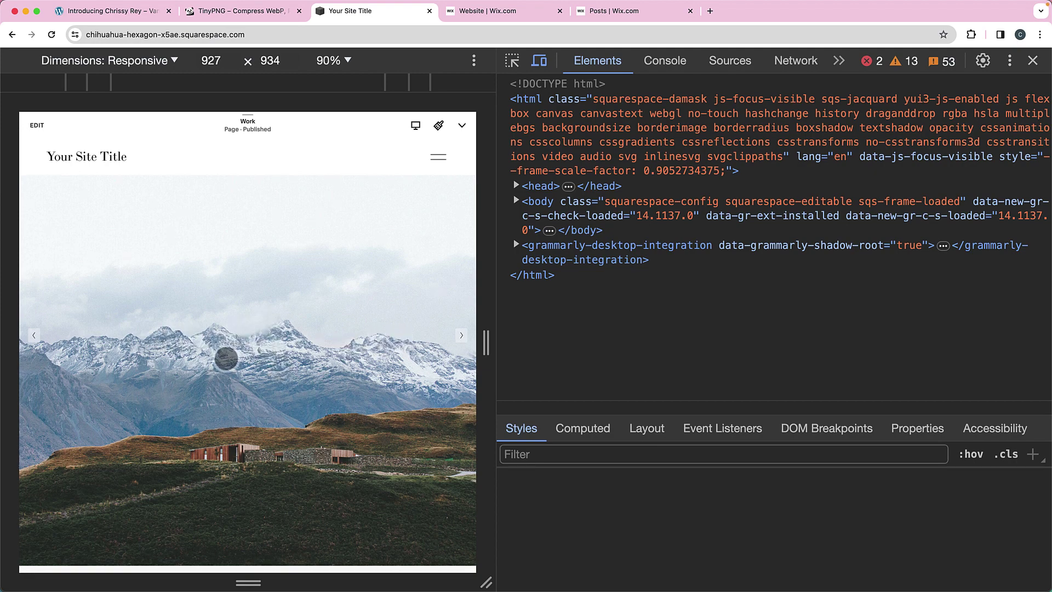
# Step: Re-inspect the mountain image and find its img alt attribute 'Snow-covered mountains'
pyautogui.rightClick(210, 264)
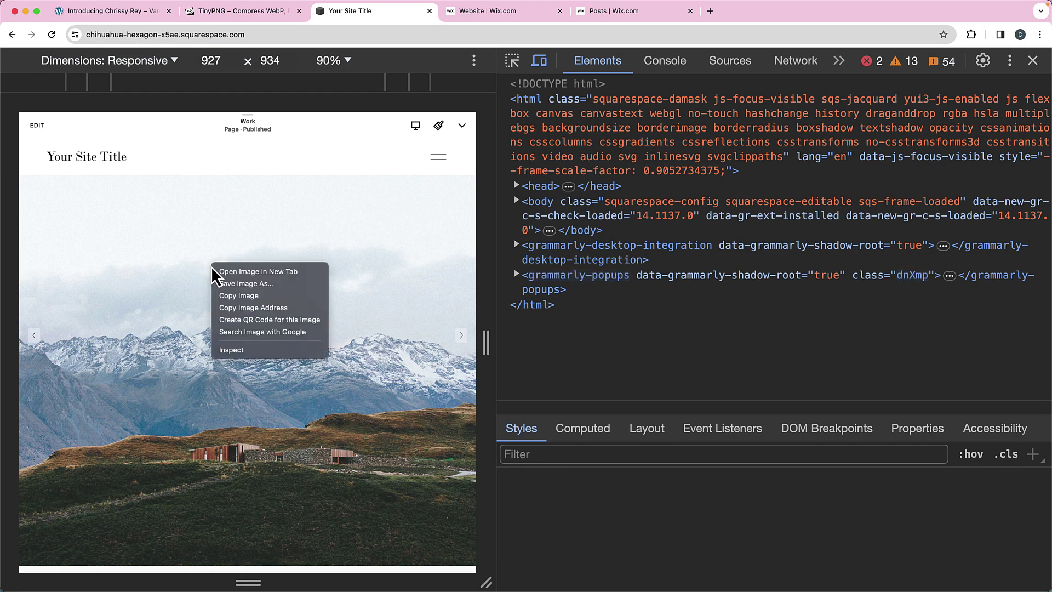
pyautogui.click(256, 352)
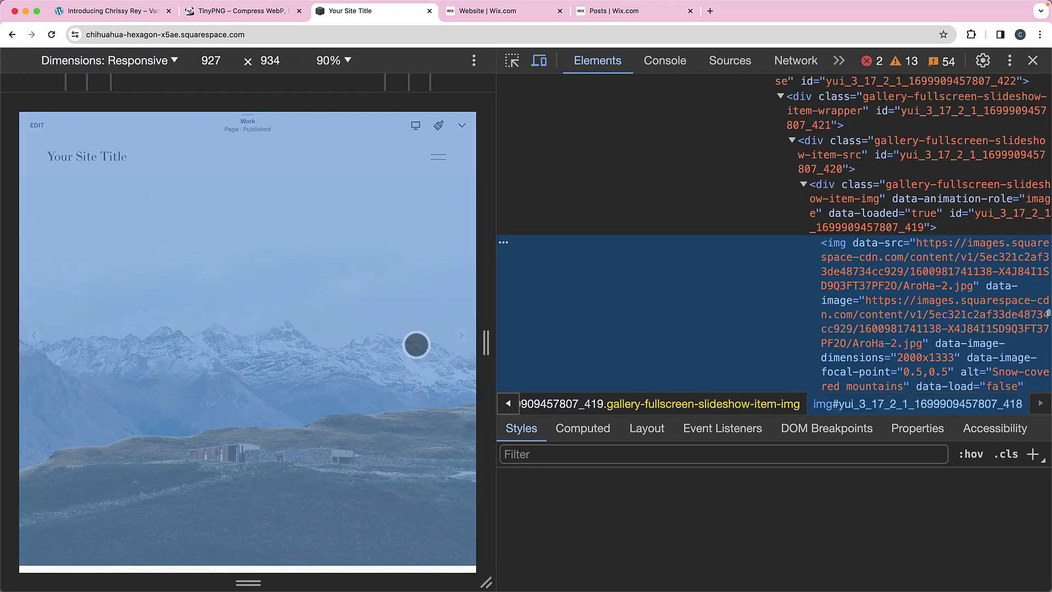
pyautogui.scroll(-3, 942, 300)
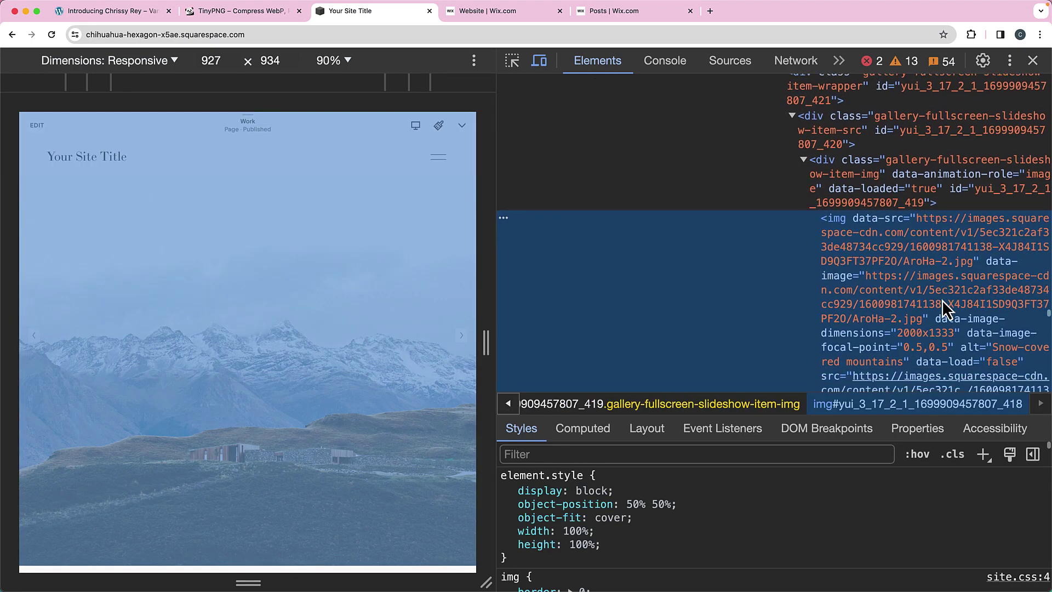
pyautogui.scroll(-1, 942, 300)
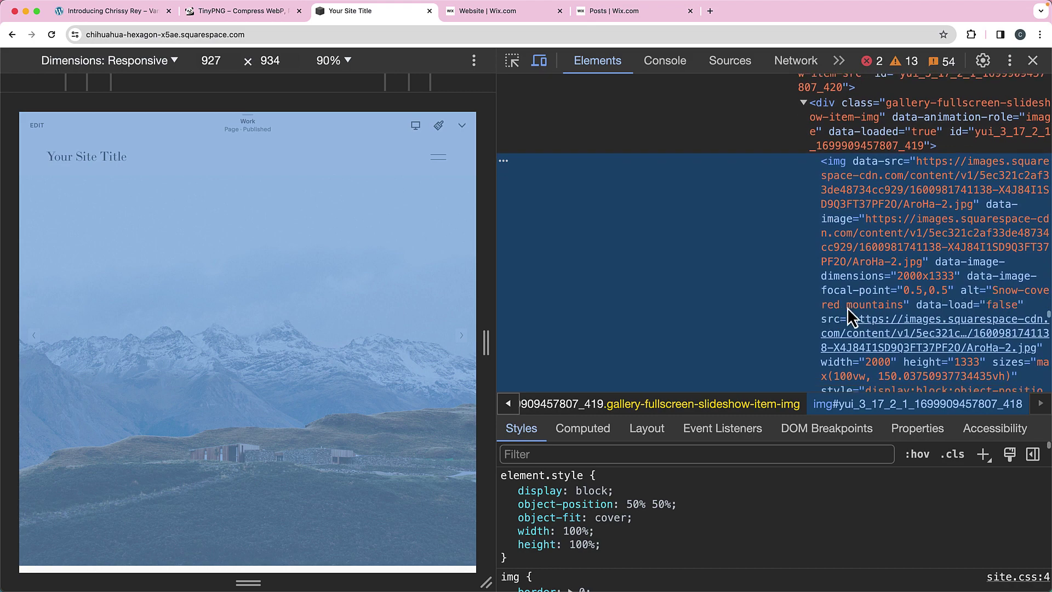
pyautogui.scroll(-10, 303, 293)
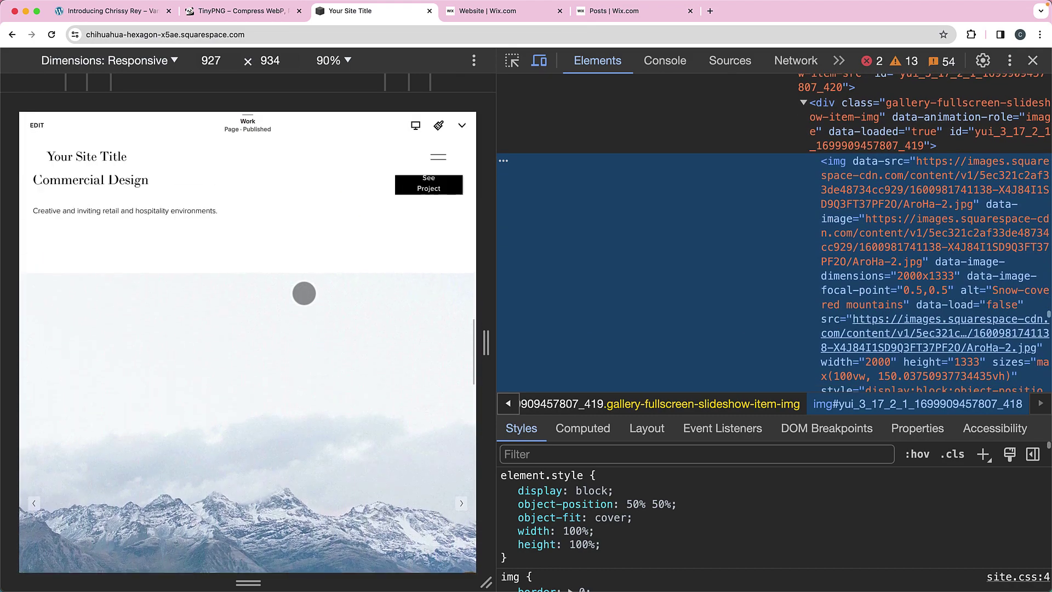
pyautogui.scroll(3, 303, 293)
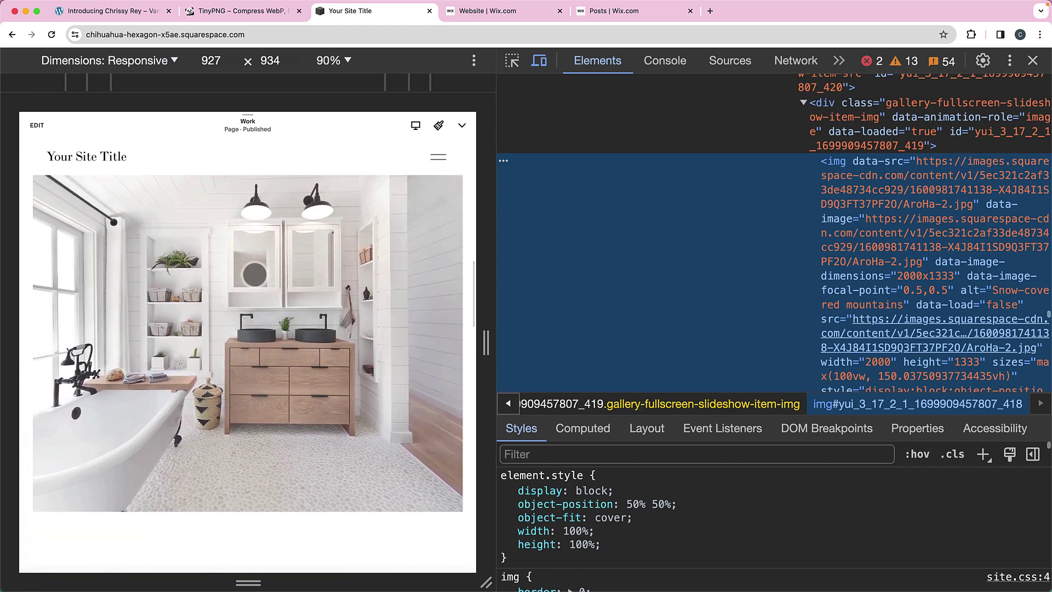
# Step: Inspect the bathroom image and expand the content-wrapper, content, fluid-engine and style nodes
pyautogui.rightClick(251, 269)
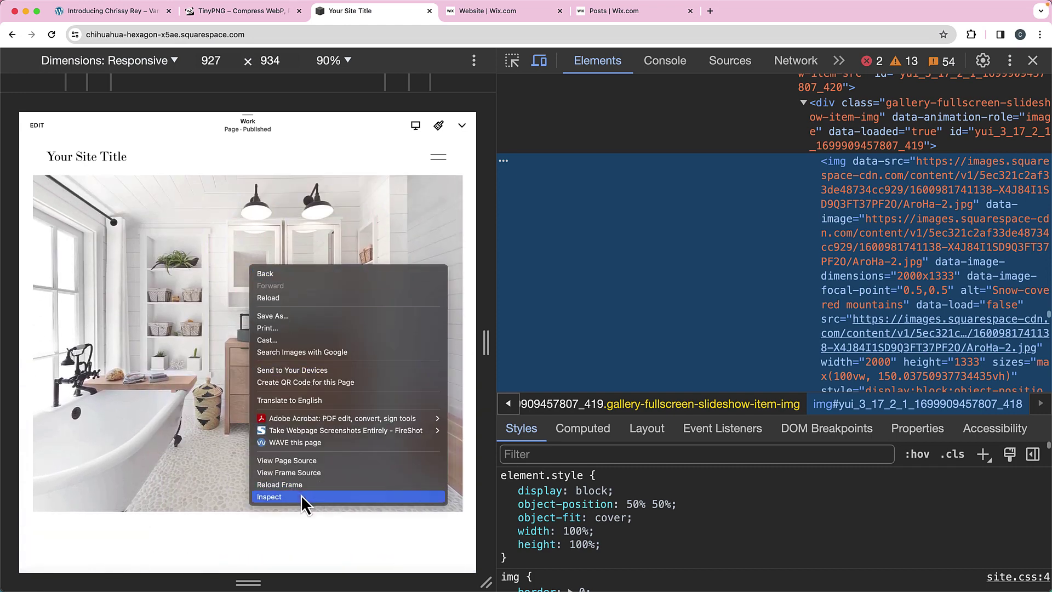
pyautogui.click(300, 494)
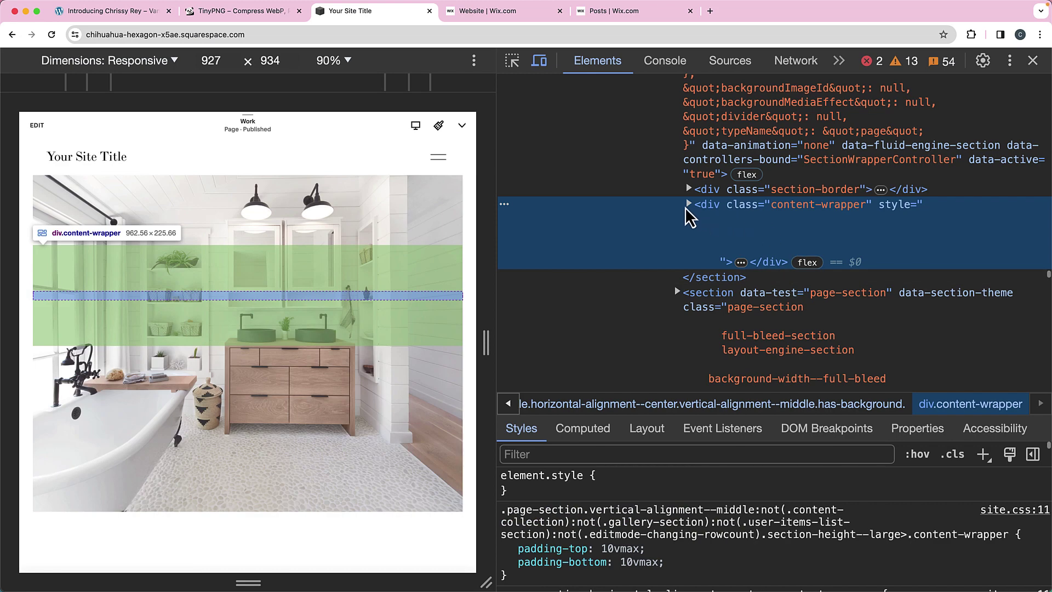
pyautogui.click(690, 204)
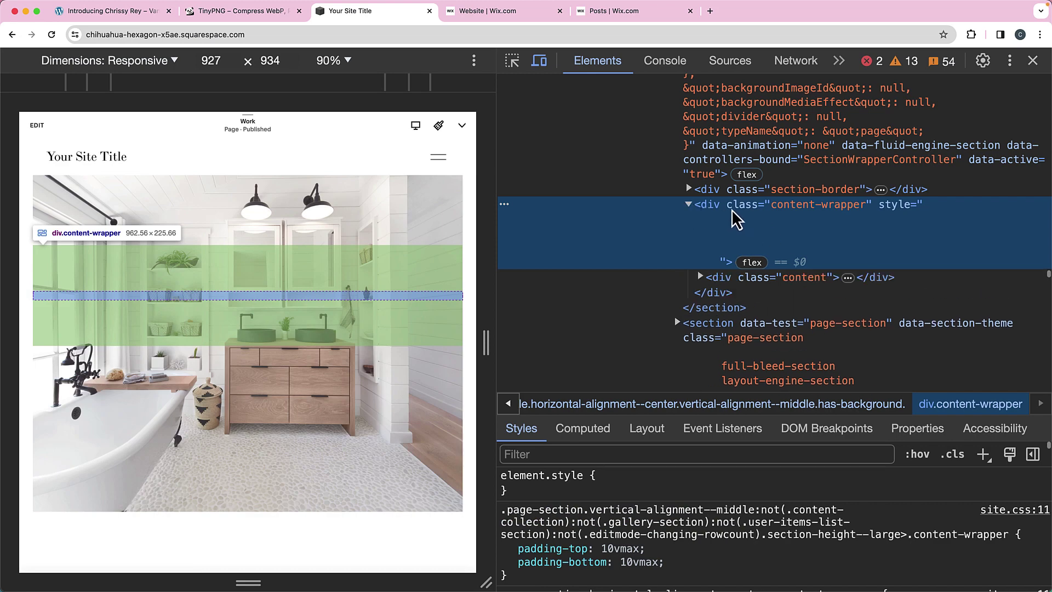
pyautogui.click(701, 277)
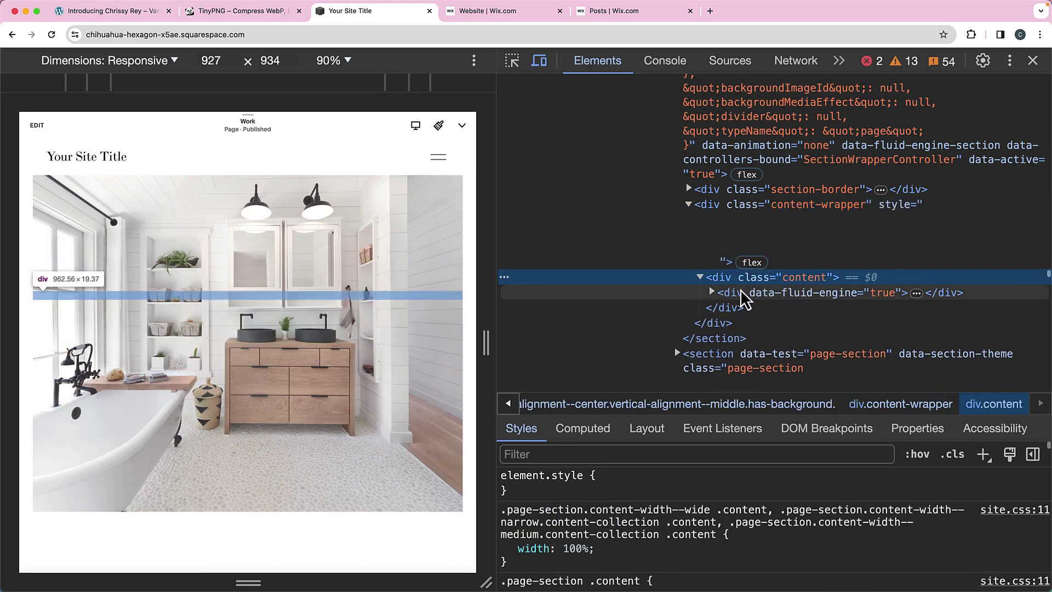
pyautogui.doubleClick(715, 296)
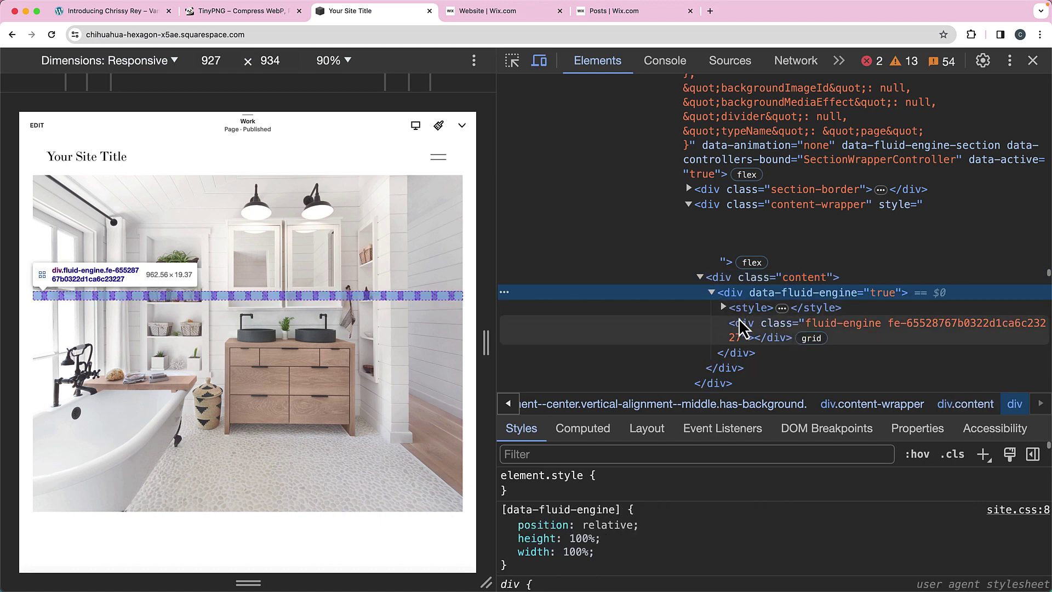
pyautogui.click(725, 310)
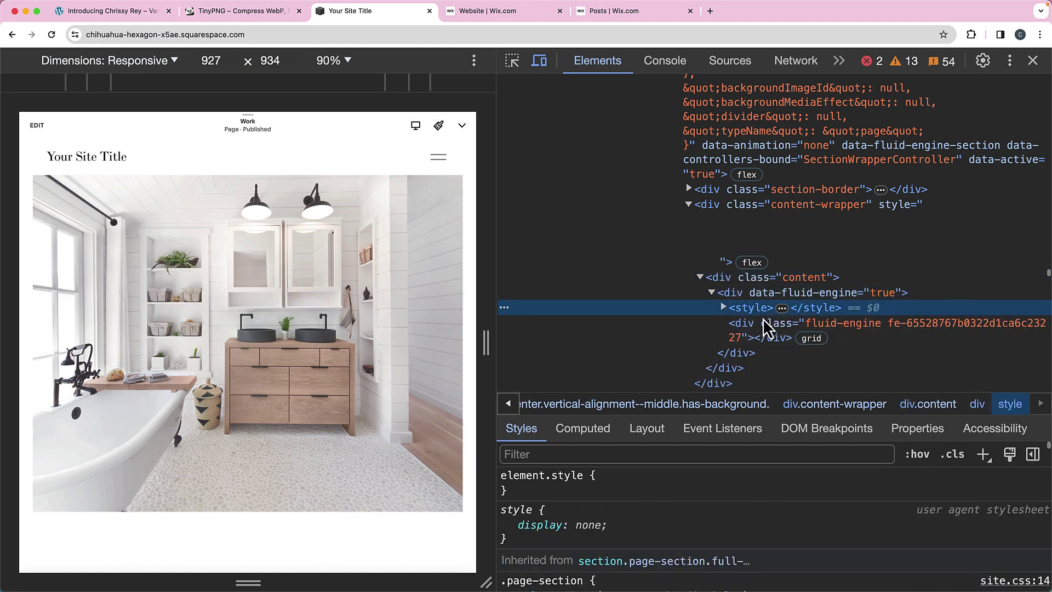
pyautogui.click(723, 308)
# Step: Close DevTools and move to the Website | Wix.com dashboard tab
pyautogui.scroll(-5, 800, 335)
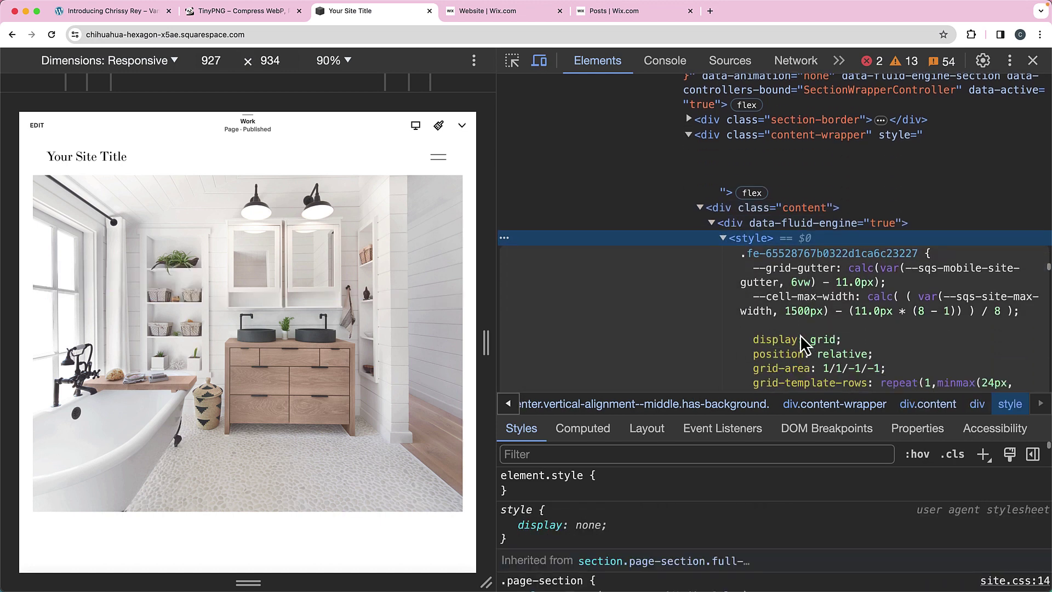
pyautogui.scroll(-5, 800, 342)
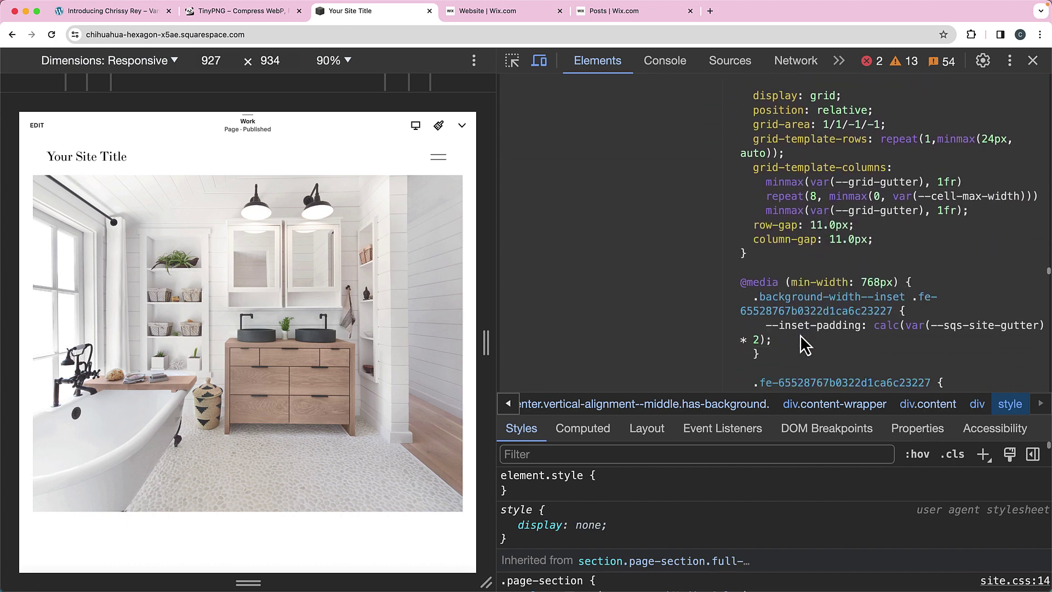
pyautogui.scroll(-2, 800, 335)
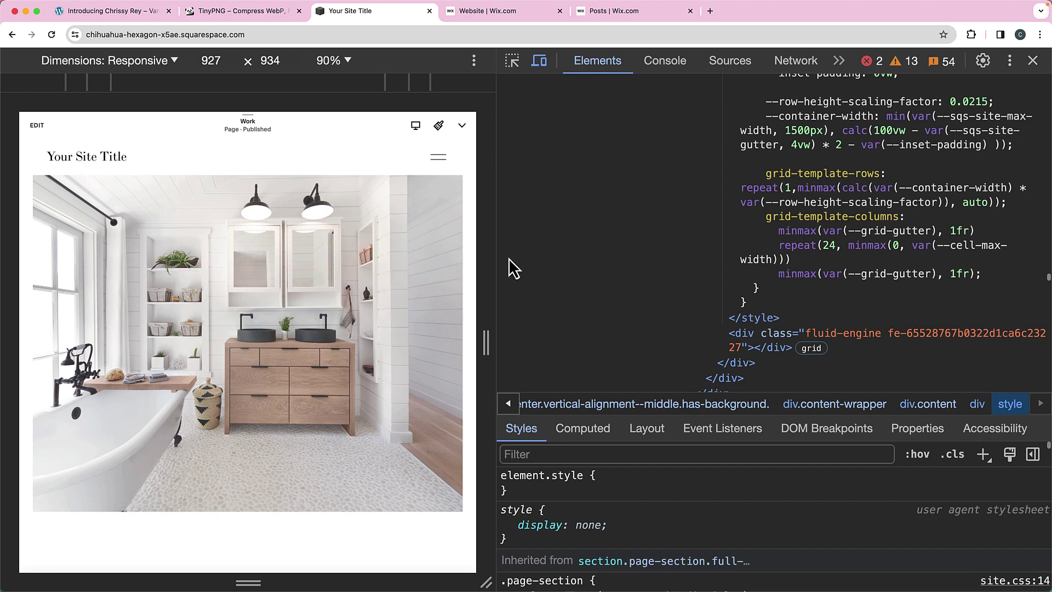
pyautogui.click(1033, 61)
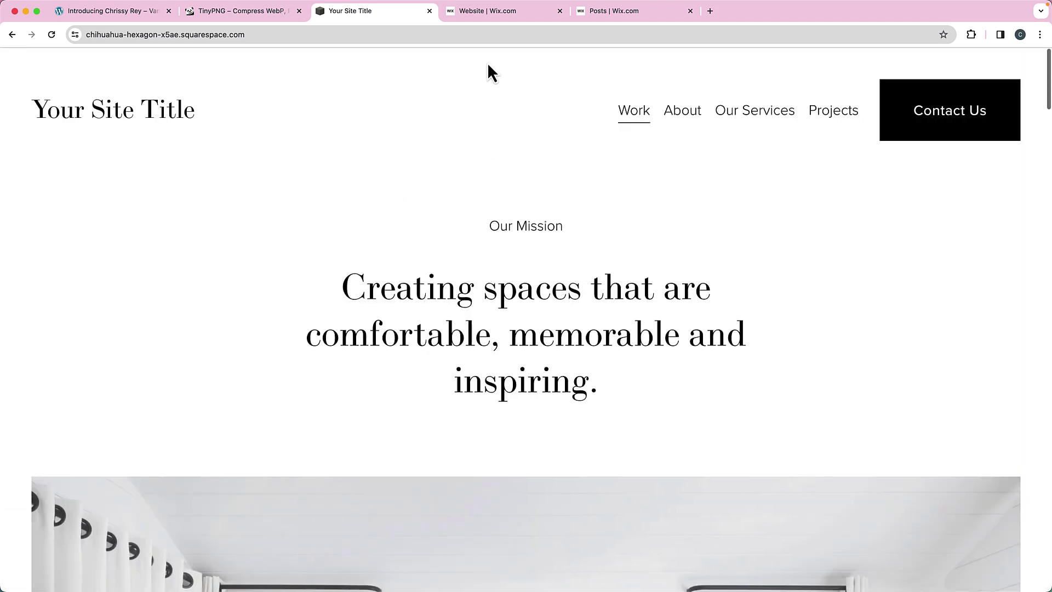
pyautogui.click(514, 18)
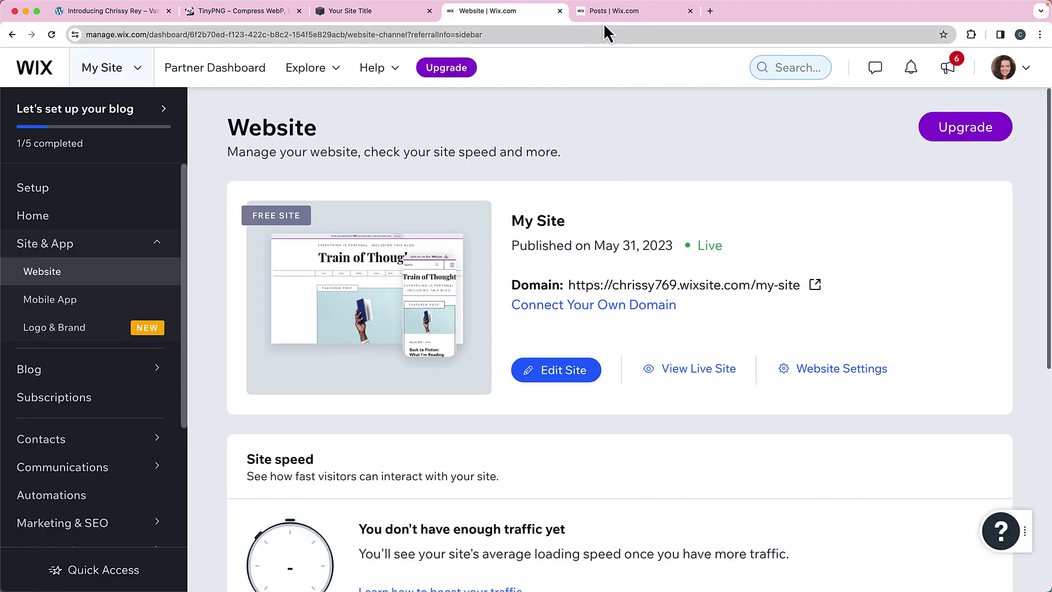
# Step: Return to editing the Wix blog post and delete its existing image
pyautogui.click(604, 14)
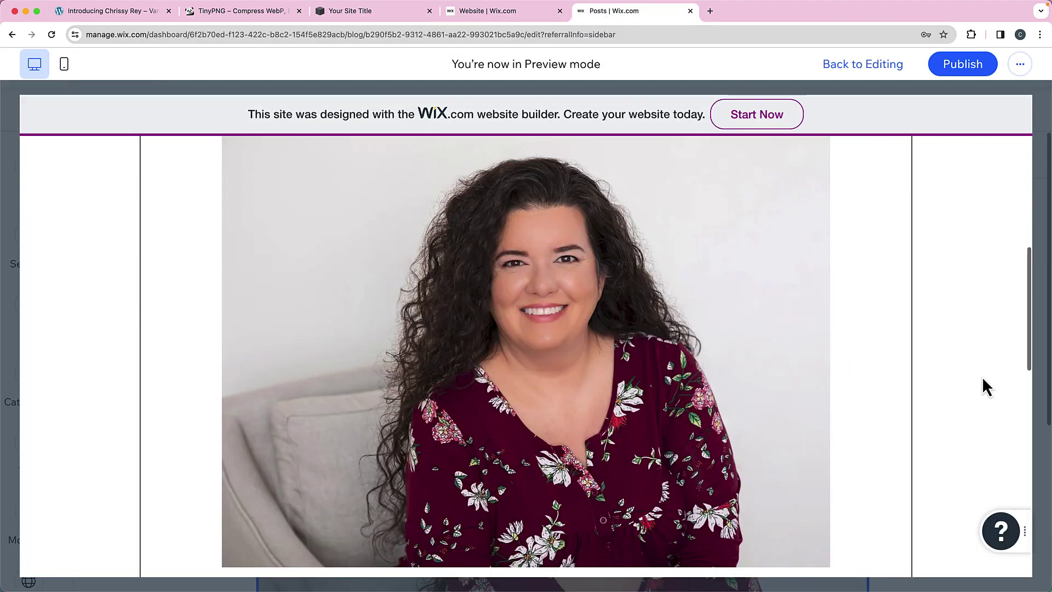
pyautogui.click(866, 65)
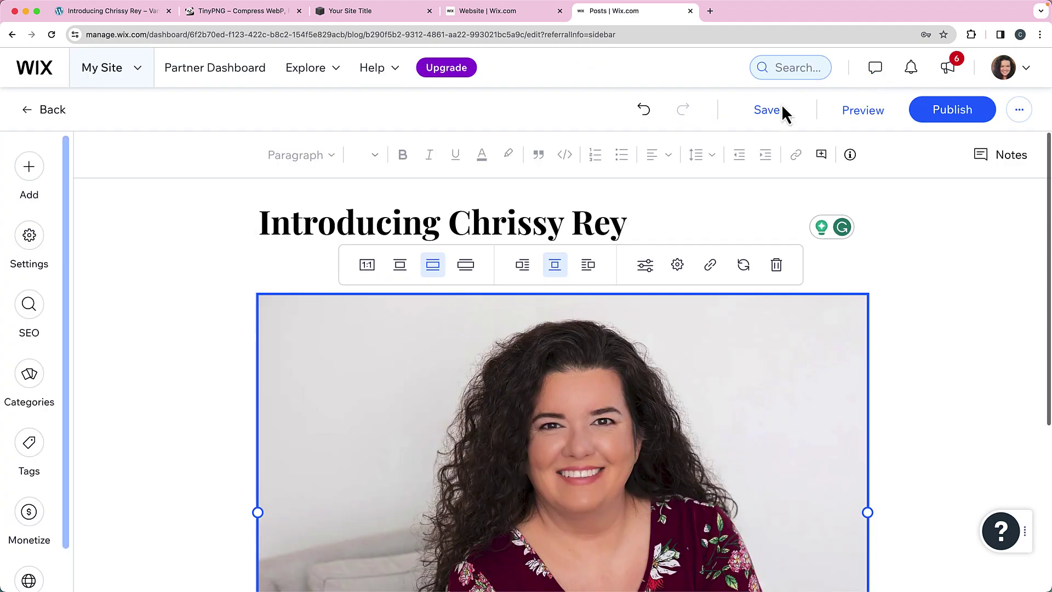
pyautogui.press('BackSpace')
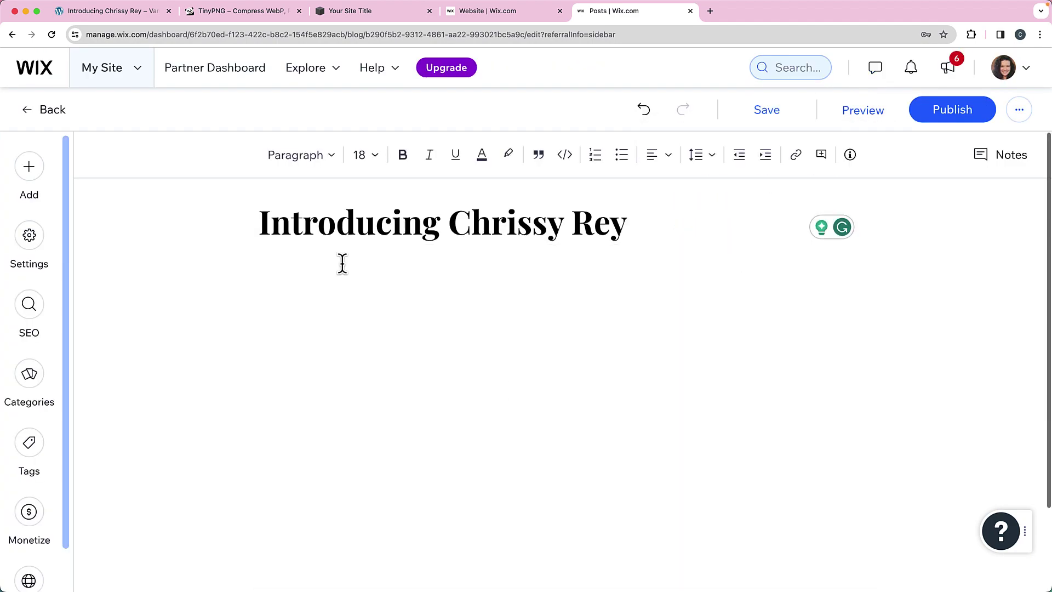
pyautogui.click(237, 272)
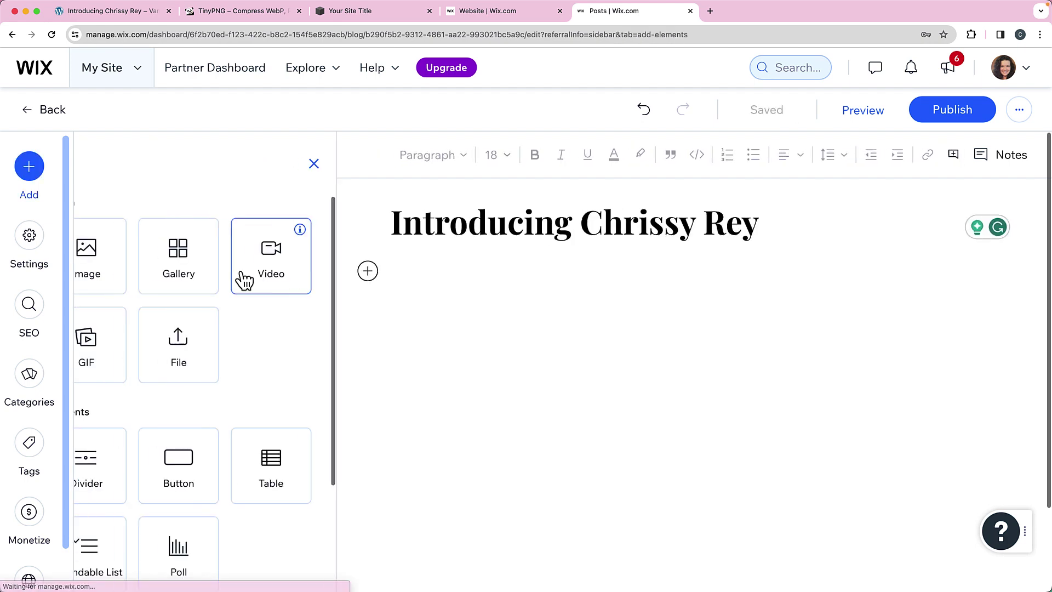
pyautogui.click(153, 283)
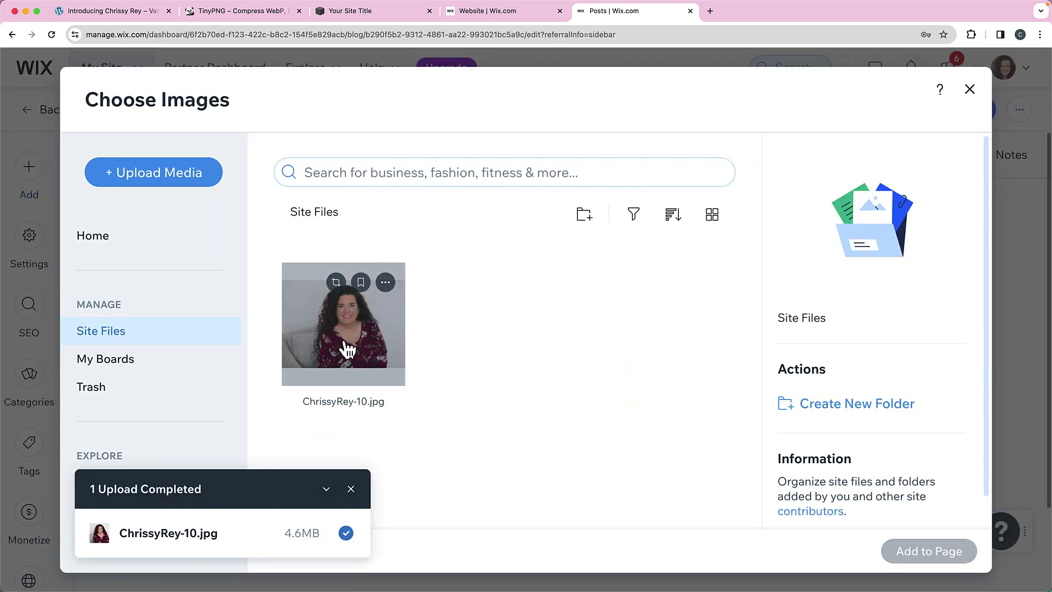
pyautogui.click(334, 340)
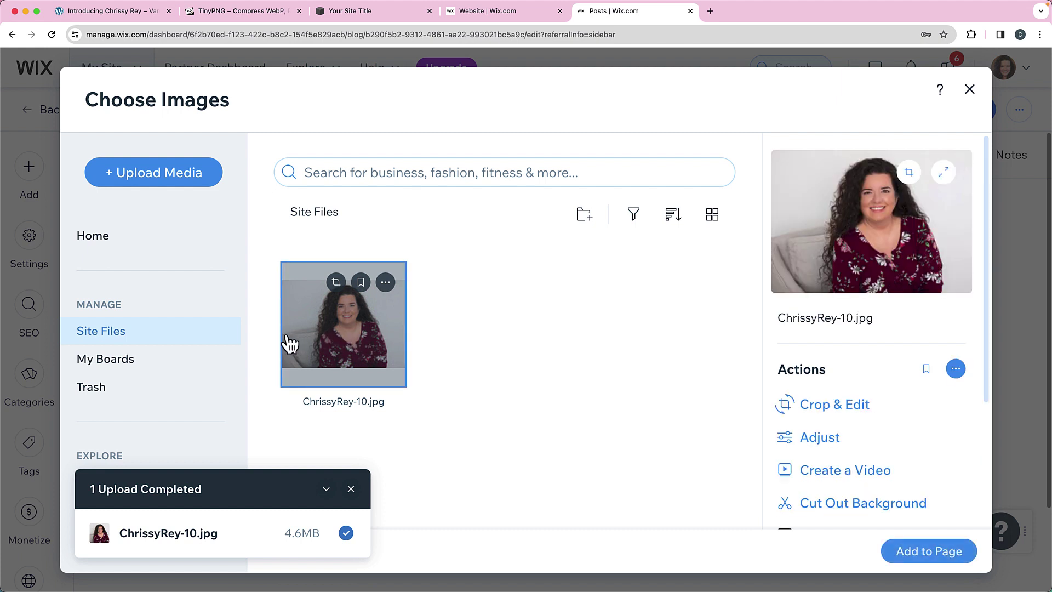
pyautogui.scroll(-5, 871, 406)
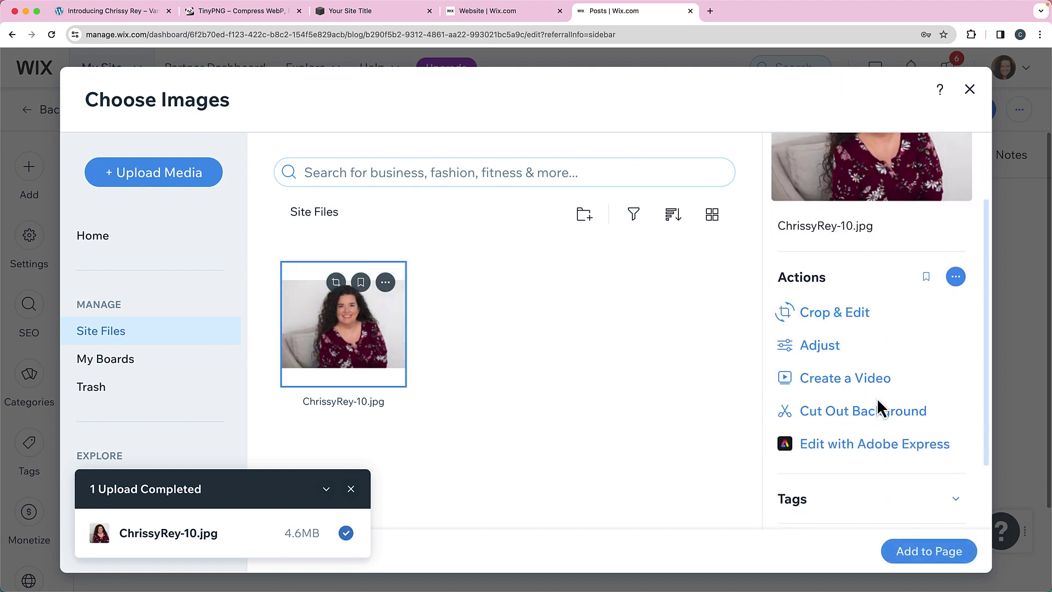
pyautogui.click(924, 555)
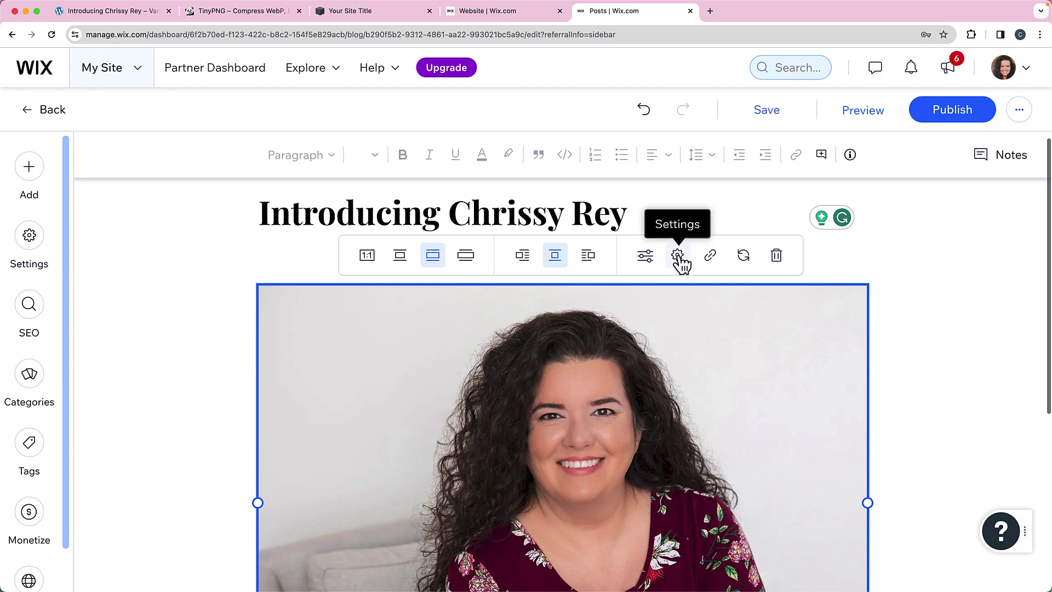
# Step: Enter the pictured person's name as the photo's Alt text in image settings and save
pyautogui.click(679, 255)
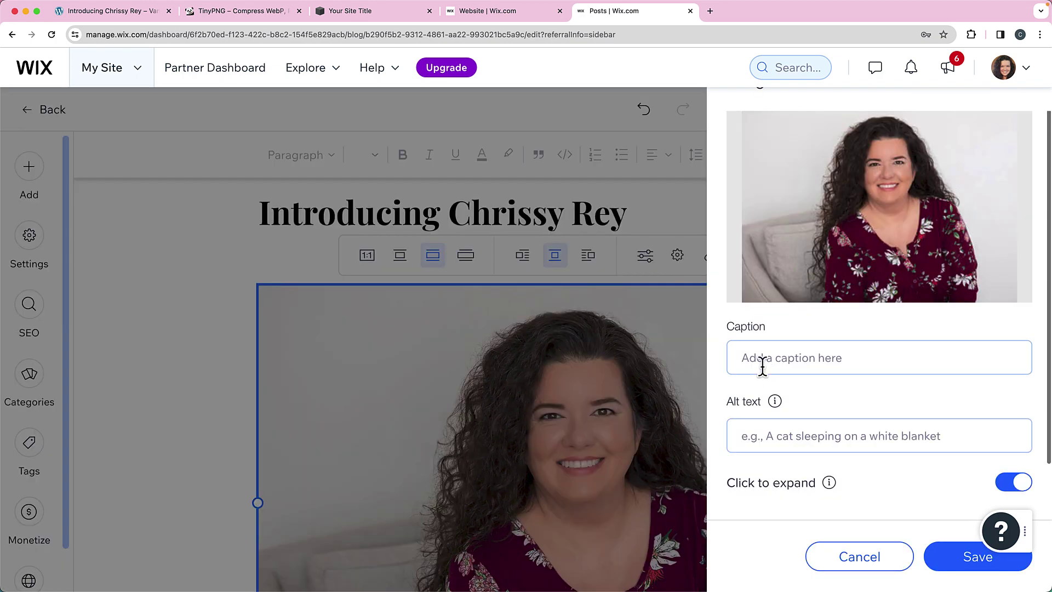
pyautogui.click(790, 437)
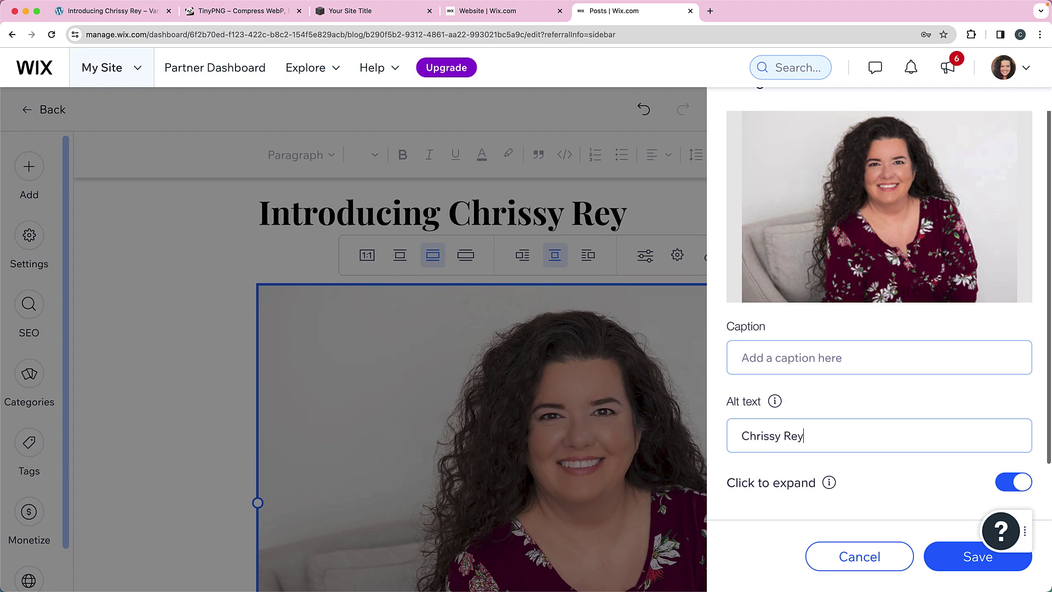
pyautogui.click(962, 558)
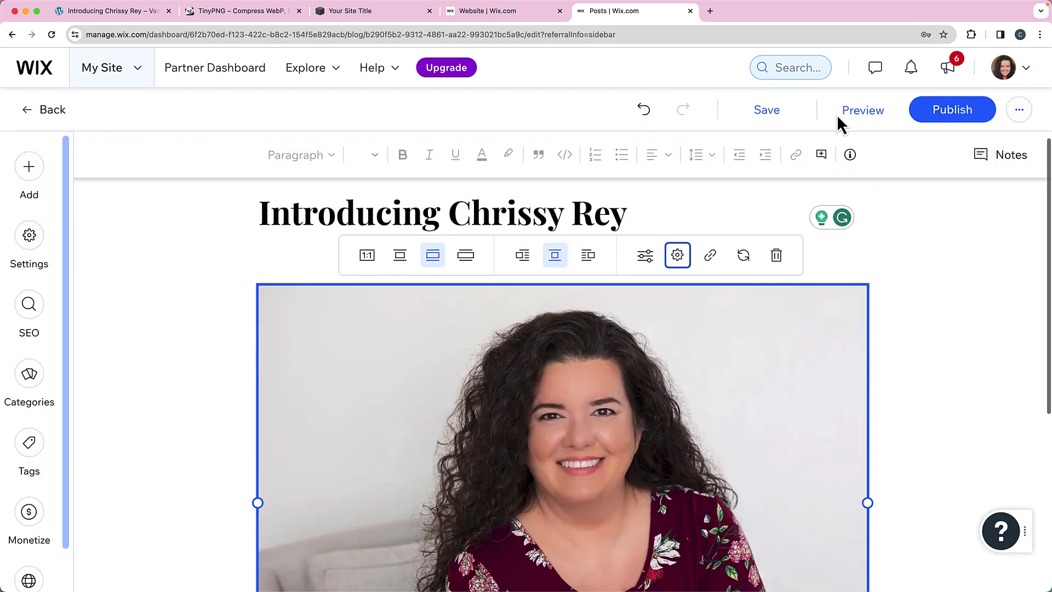
# Step: Preview the Wix post and inspect the portrait photo's alt attribute in DevTools, then close DevTools
pyautogui.click(865, 114)
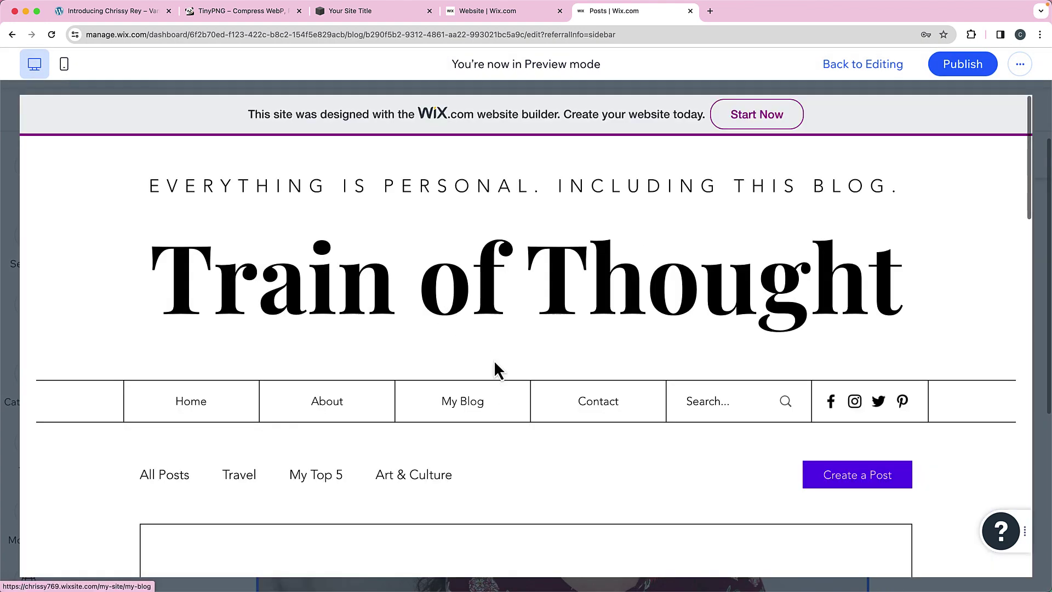
pyautogui.scroll(-3, 496, 356)
pyautogui.scroll(-8, 503, 337)
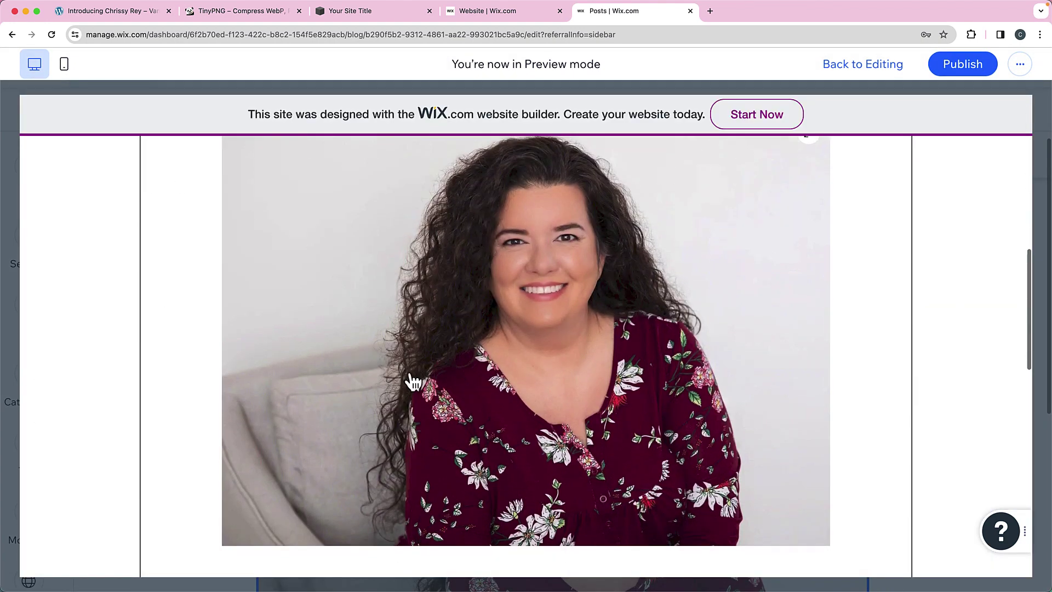
pyautogui.rightClick(407, 289)
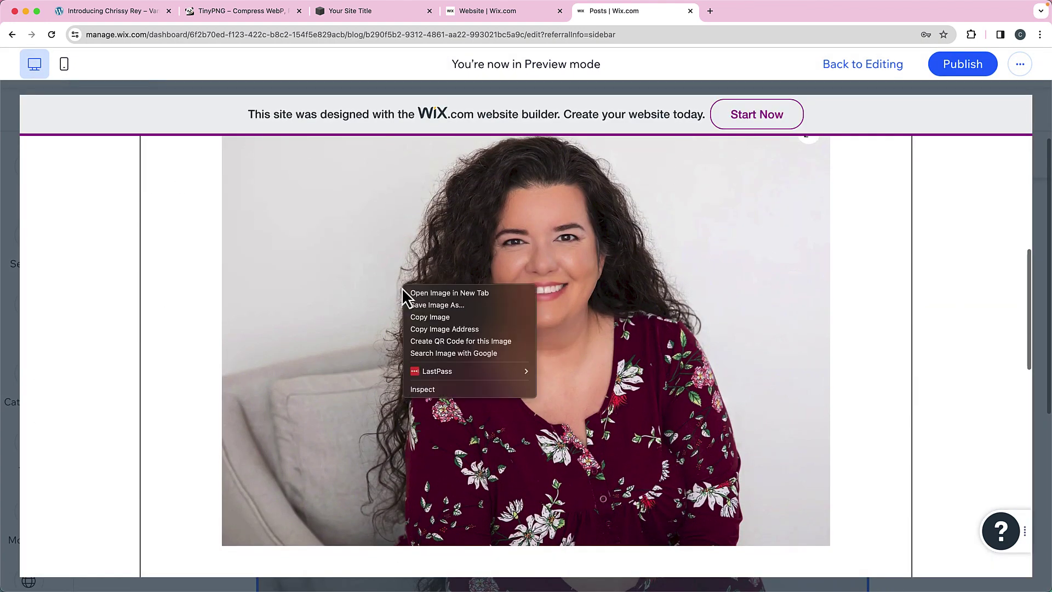
pyautogui.click(438, 390)
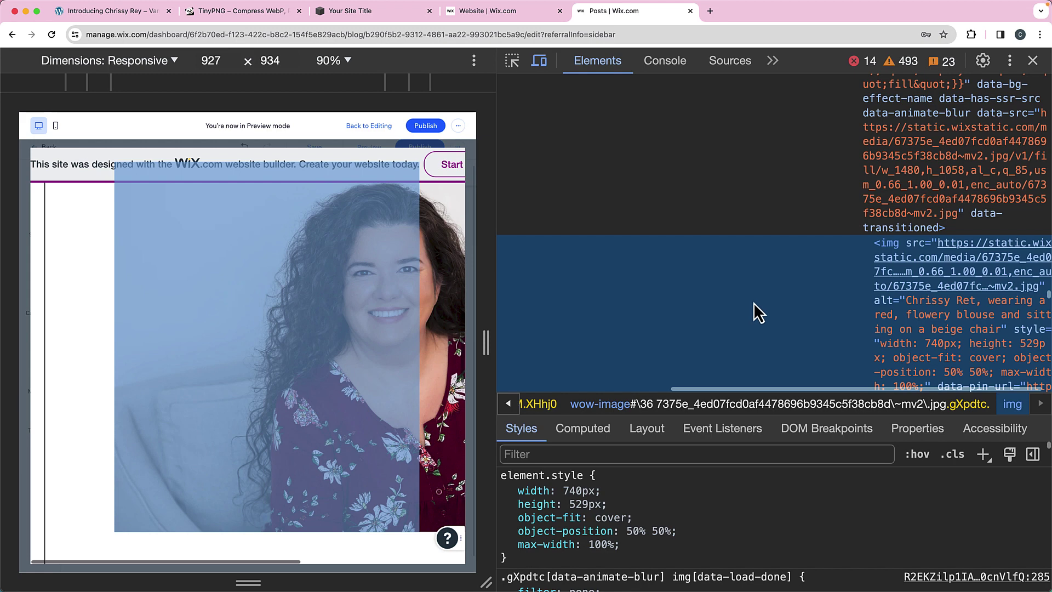
pyautogui.doubleClick(923, 306)
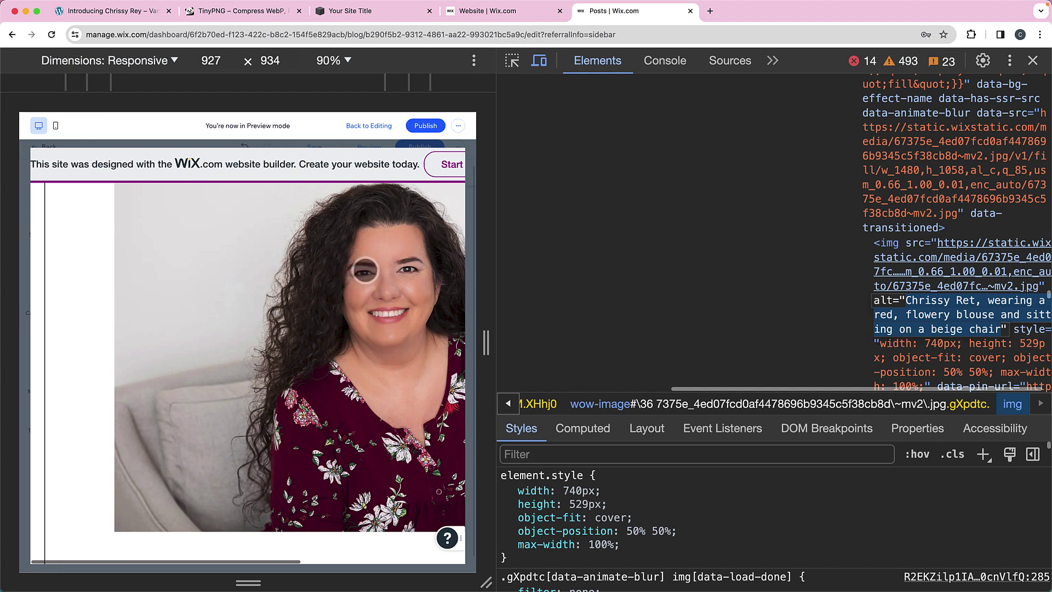
pyautogui.click(1033, 60)
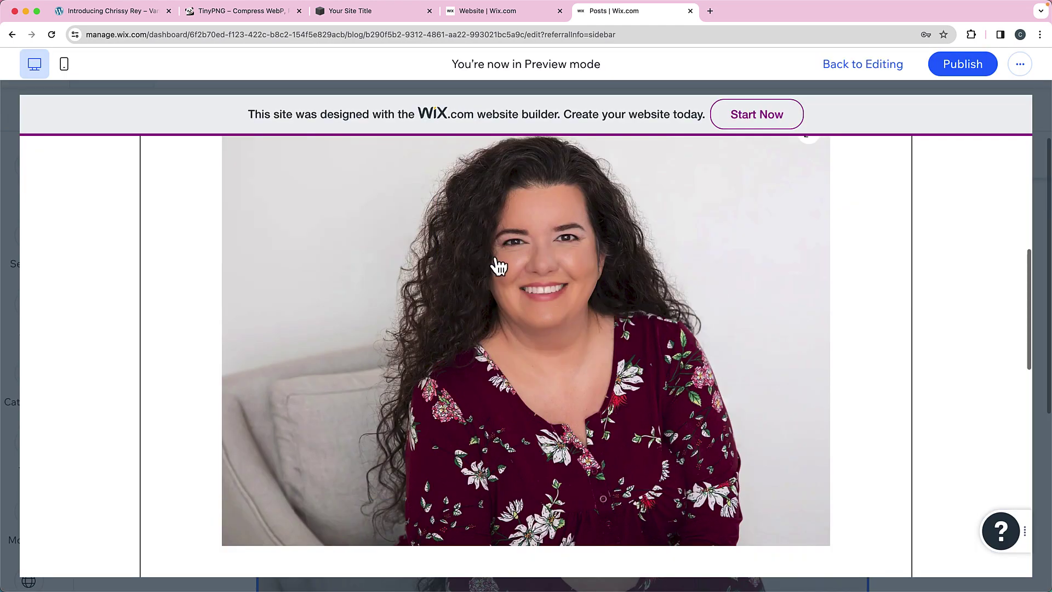
pyautogui.scroll(1, 495, 265)
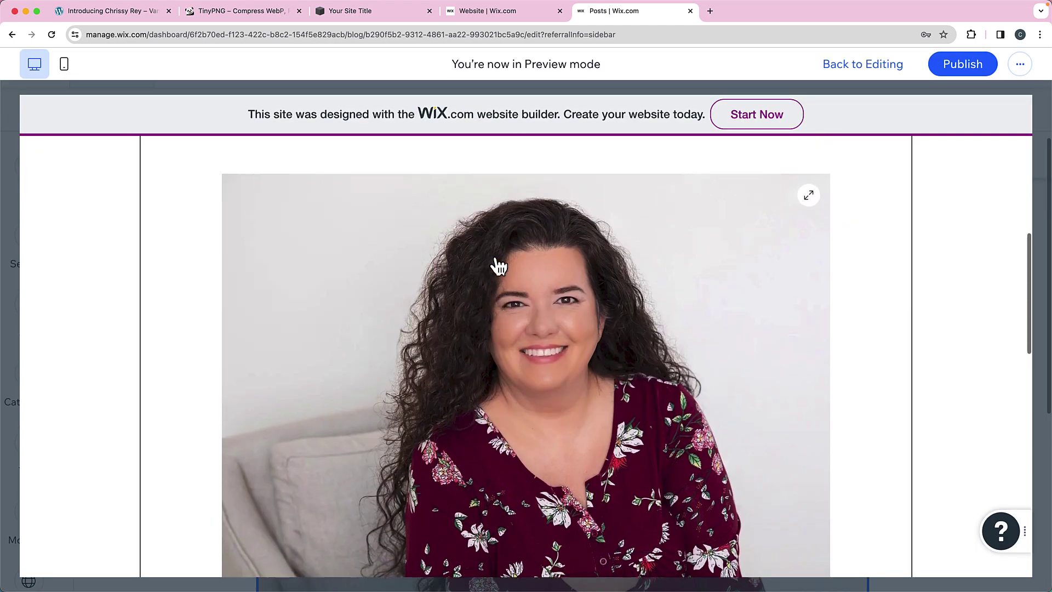
# Step: Return from the post preview and open My Site's Home page in the Wix Website Editor
pyautogui.click(865, 72)
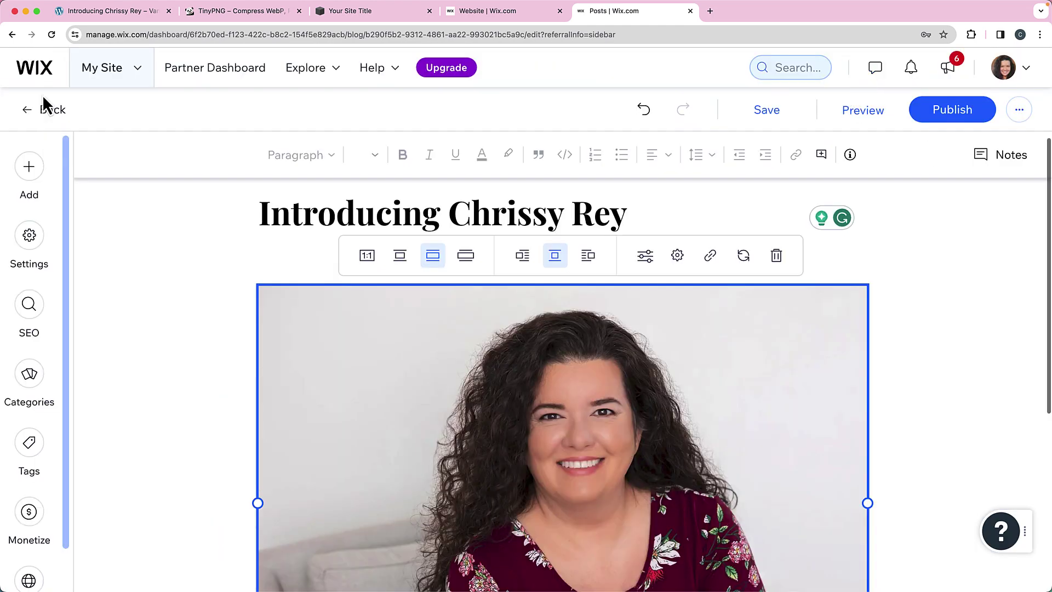
pyautogui.click(96, 85)
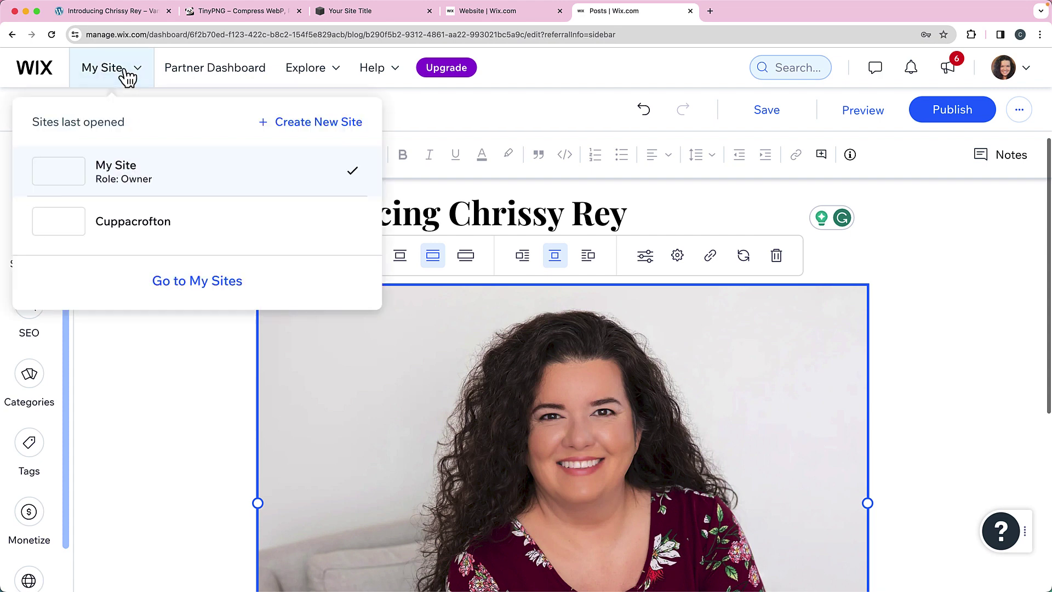
pyautogui.click(127, 174)
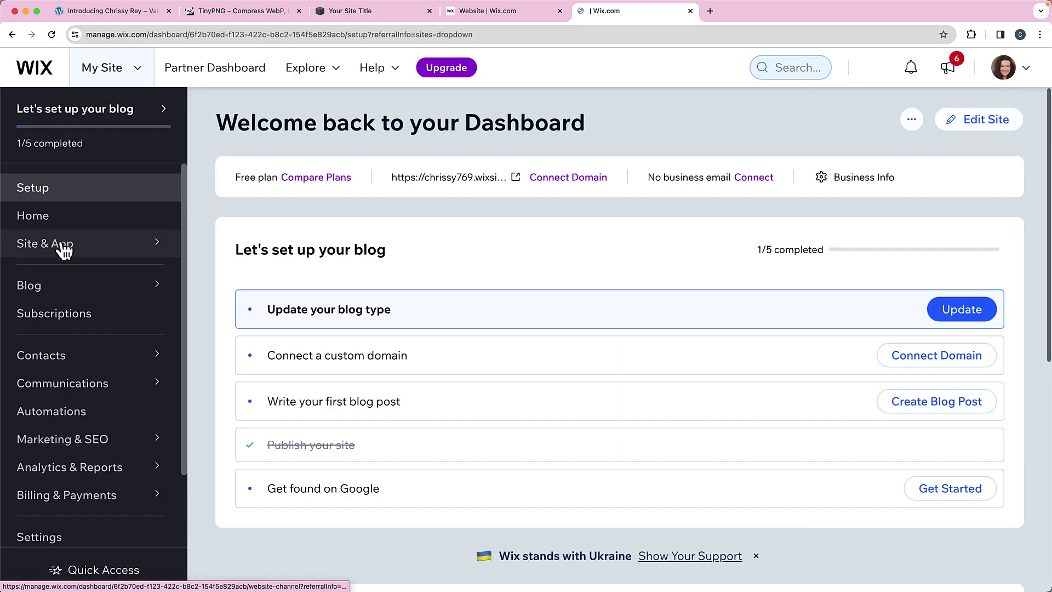
pyautogui.moveTo(162, 246)
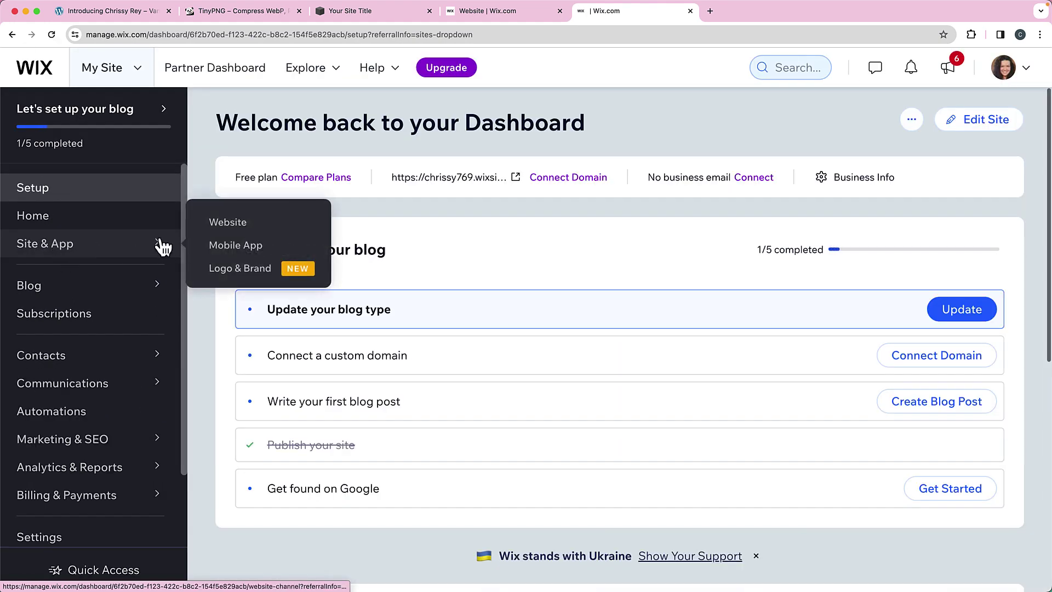
pyautogui.click(242, 224)
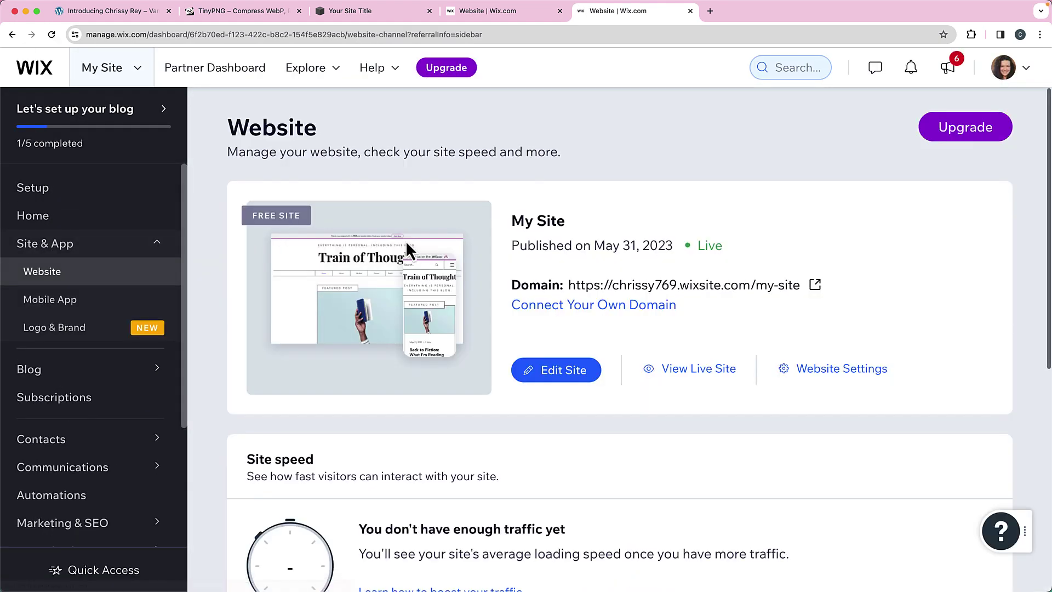
pyautogui.click(557, 370)
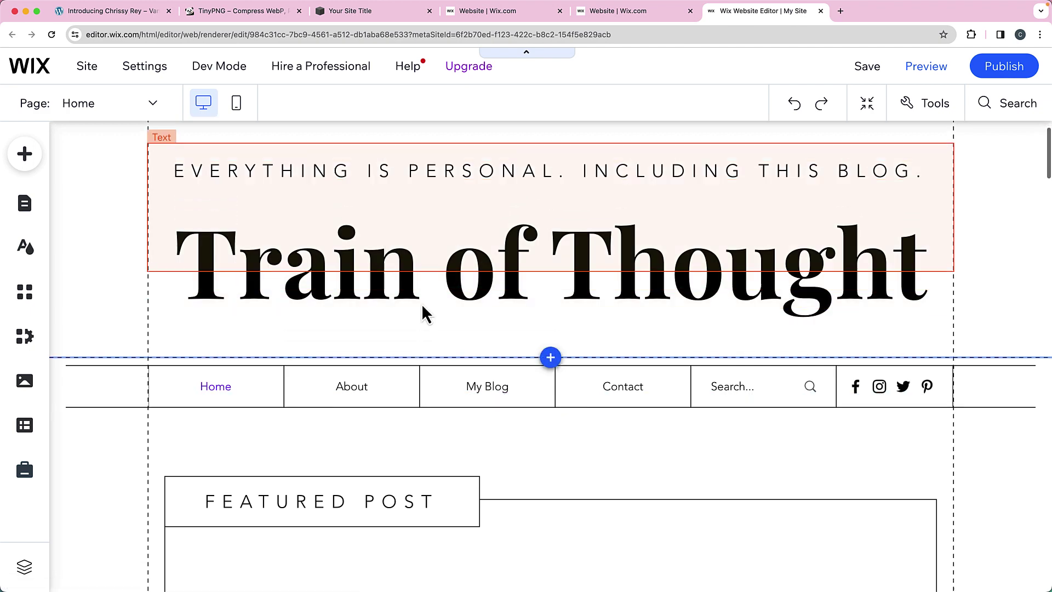
# Step: Insert the existing portrait photo from Site Images beneath the Home page menu
pyautogui.scroll(-2, 482, 378)
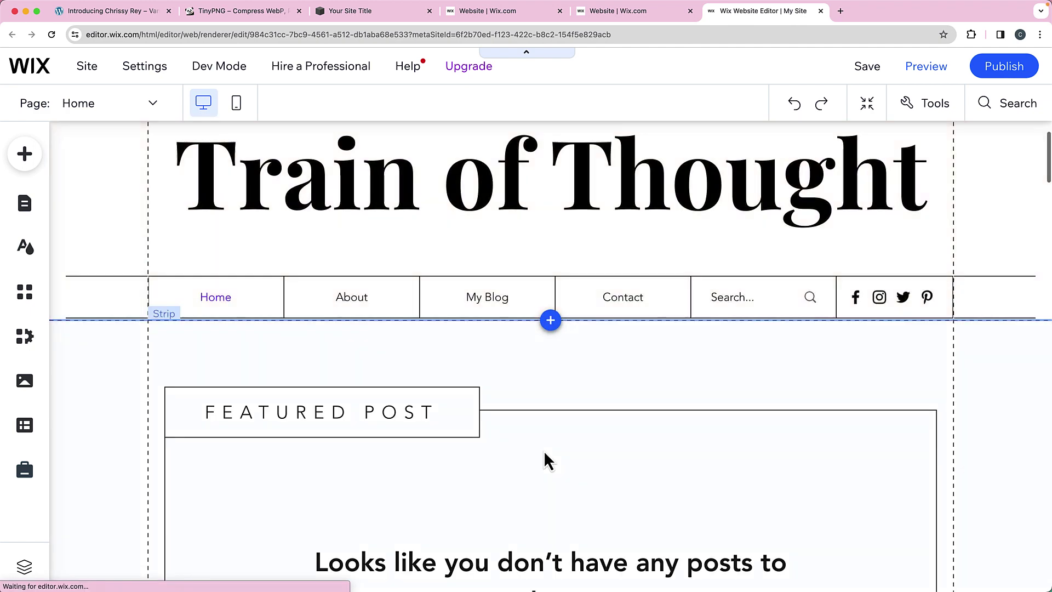
pyautogui.click(552, 329)
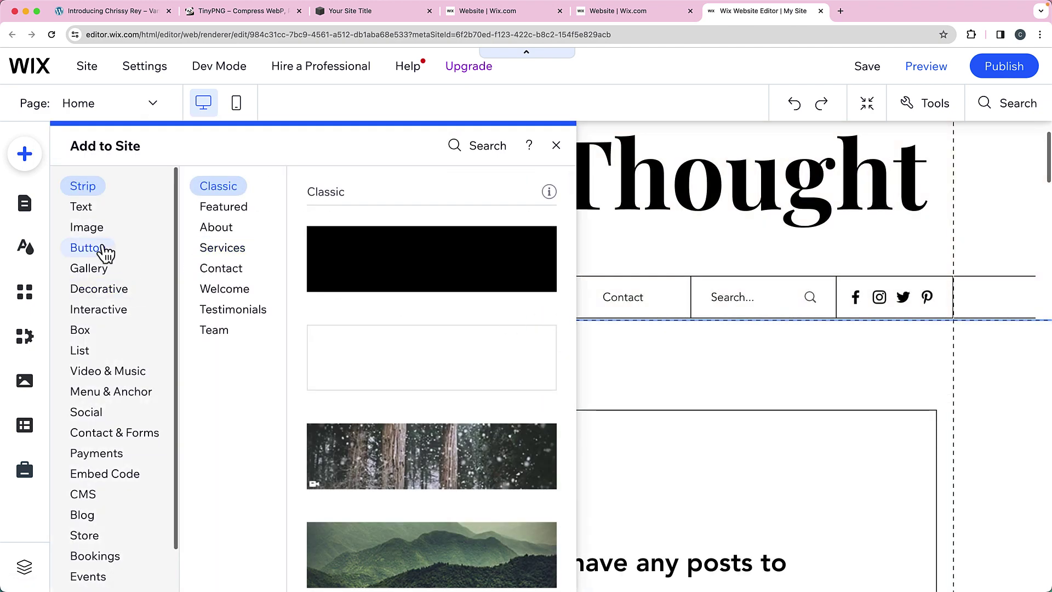
pyautogui.moveTo(87, 230)
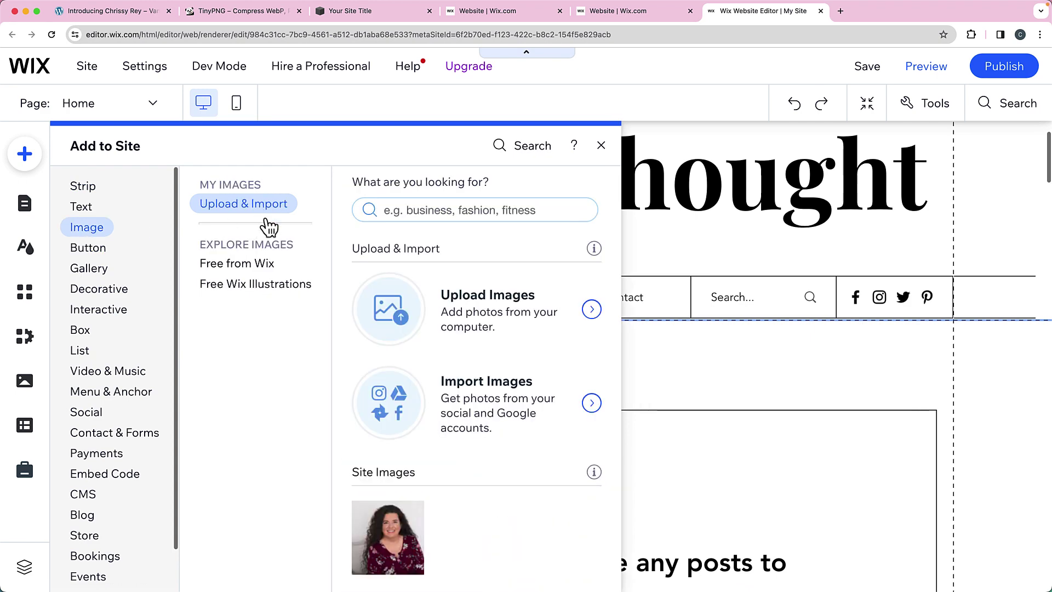
pyautogui.click(404, 527)
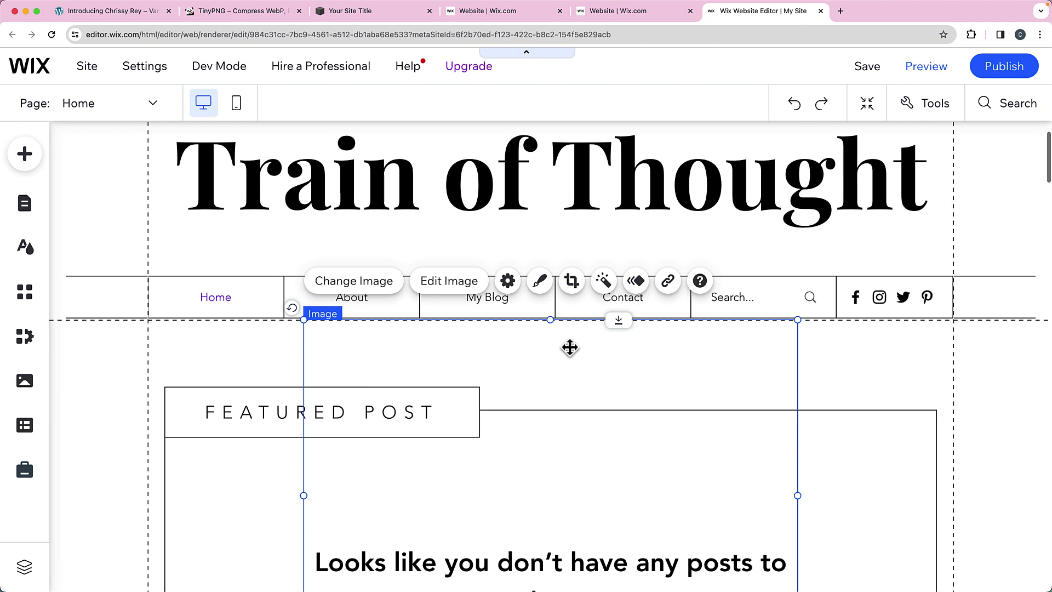
# Step: In the new photo's settings, enter the pictured person's full name as its Image text
pyautogui.click(508, 283)
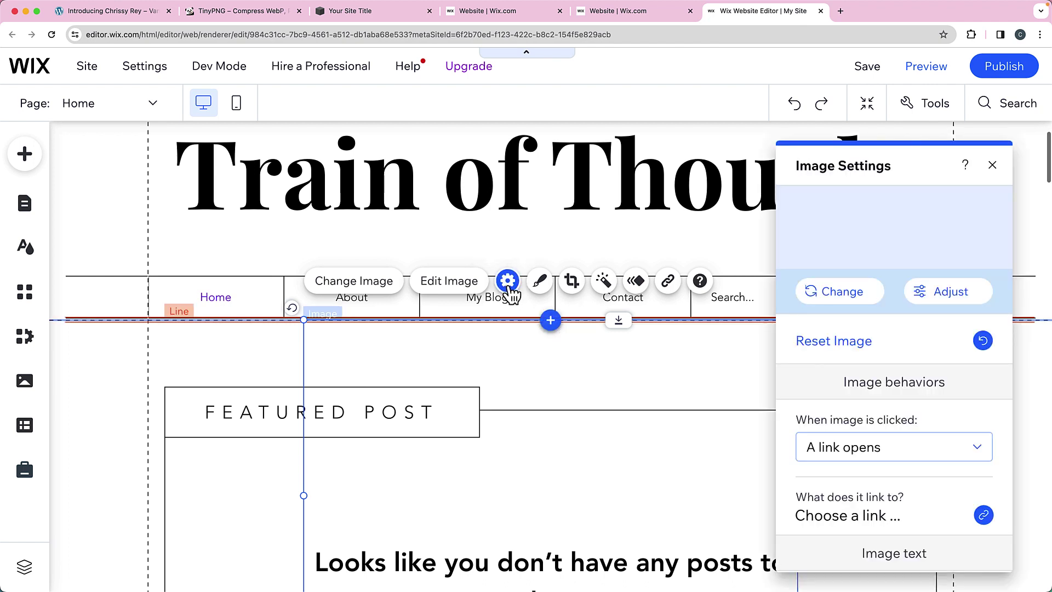
pyautogui.scroll(-5, 942, 403)
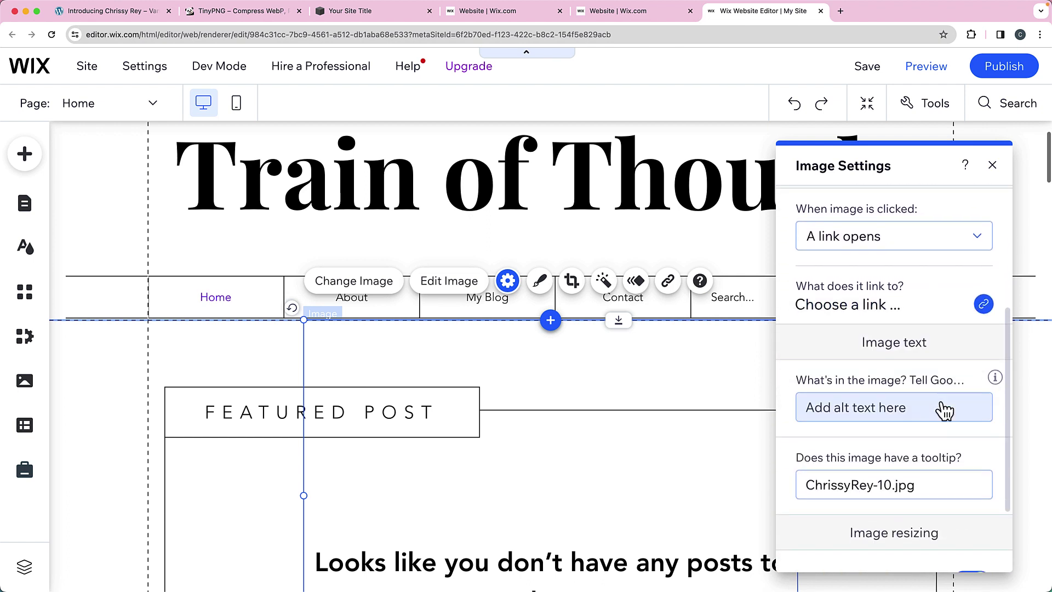
pyautogui.scroll(-1, 948, 461)
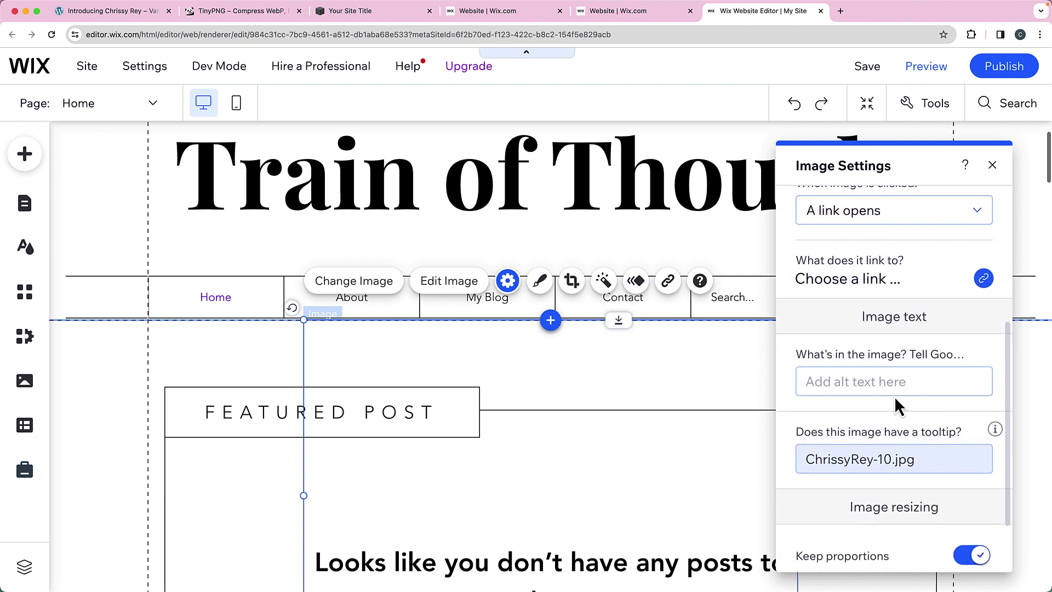
pyautogui.click(853, 382)
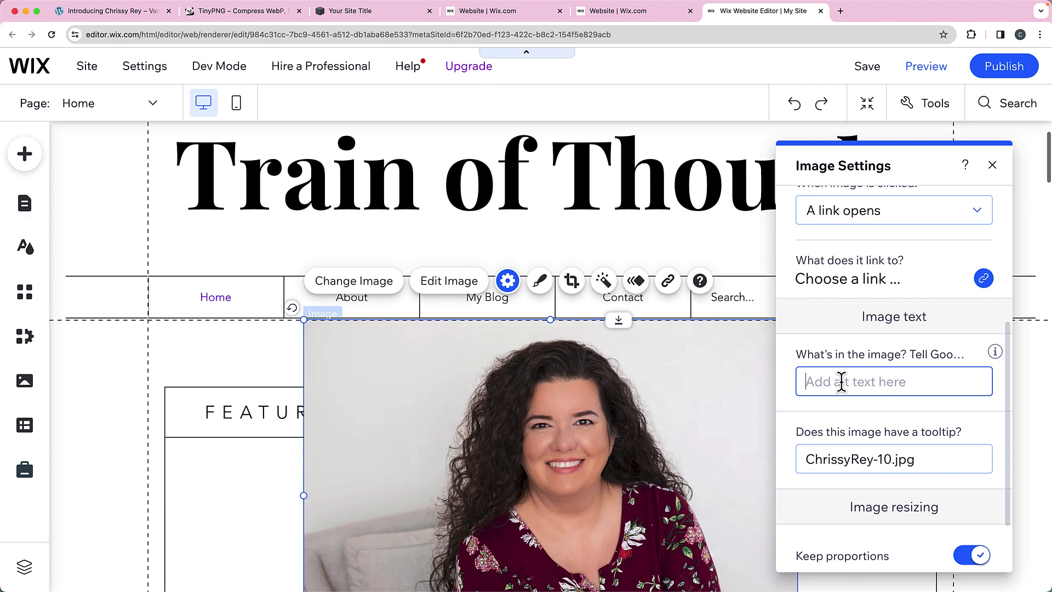
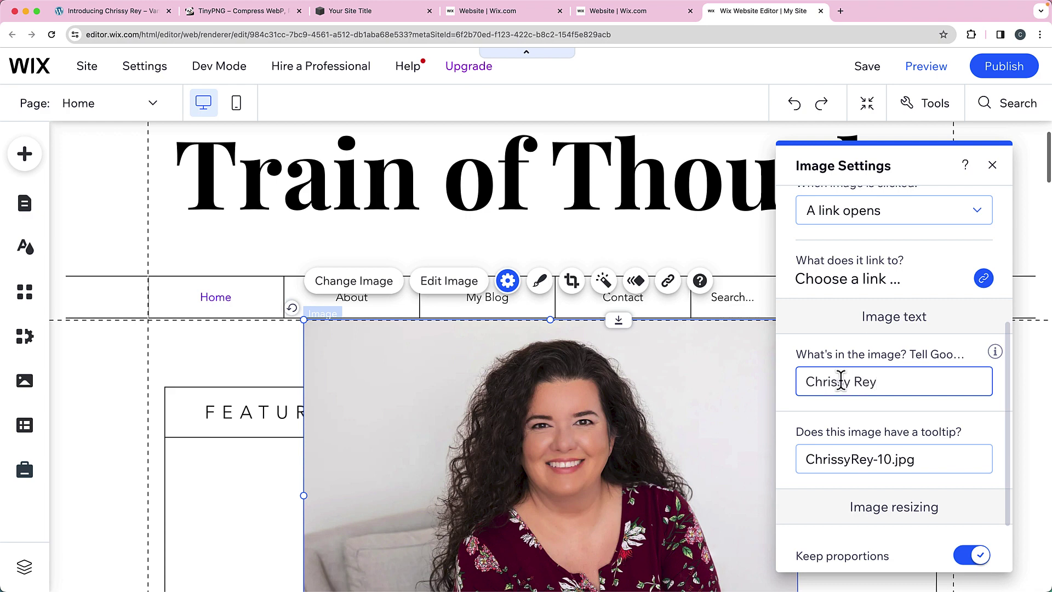
pyautogui.press('Tab')
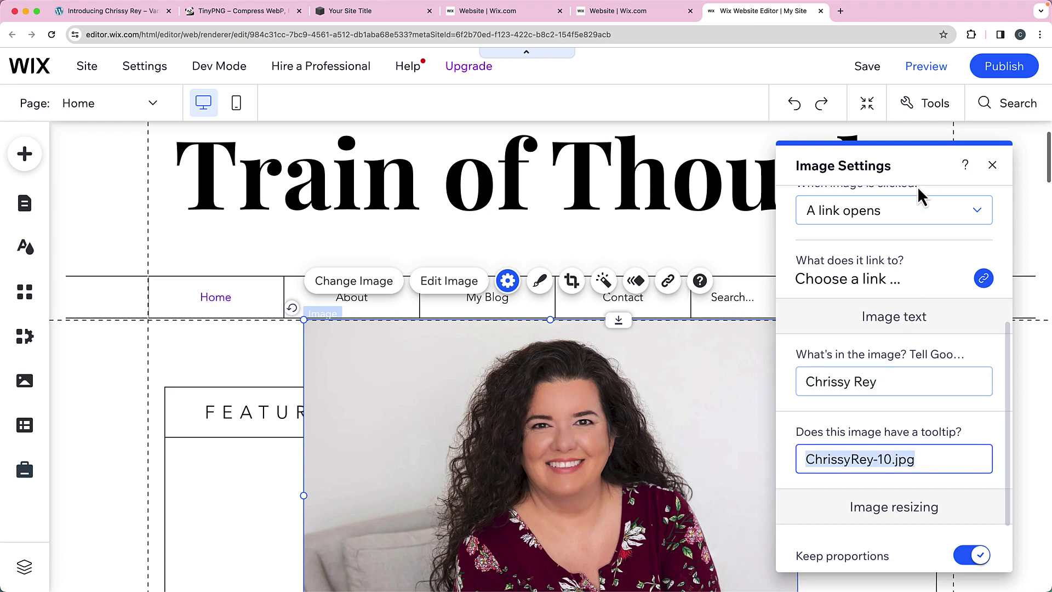
pyautogui.click(992, 166)
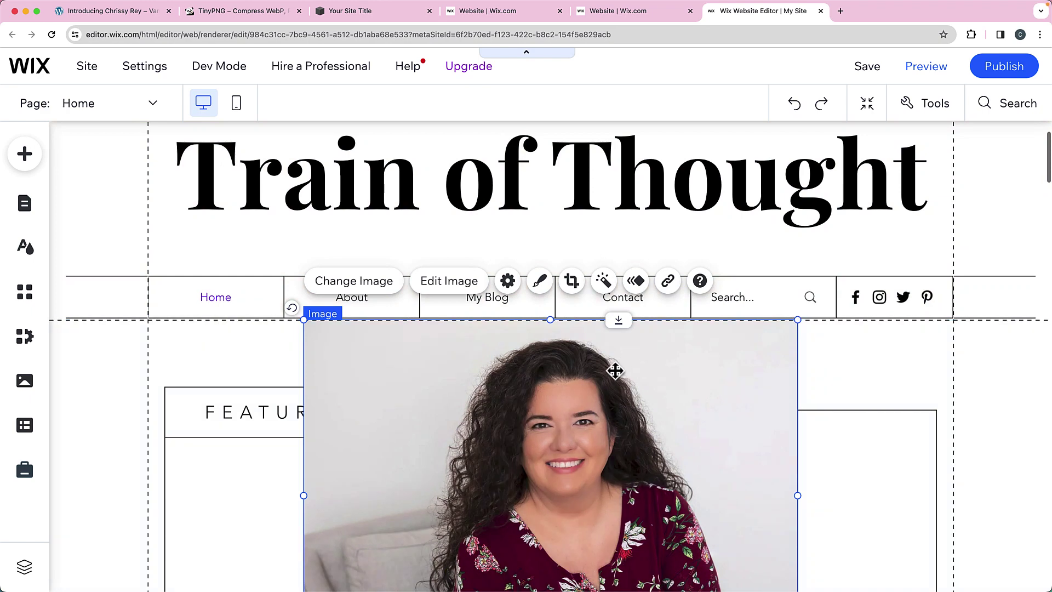